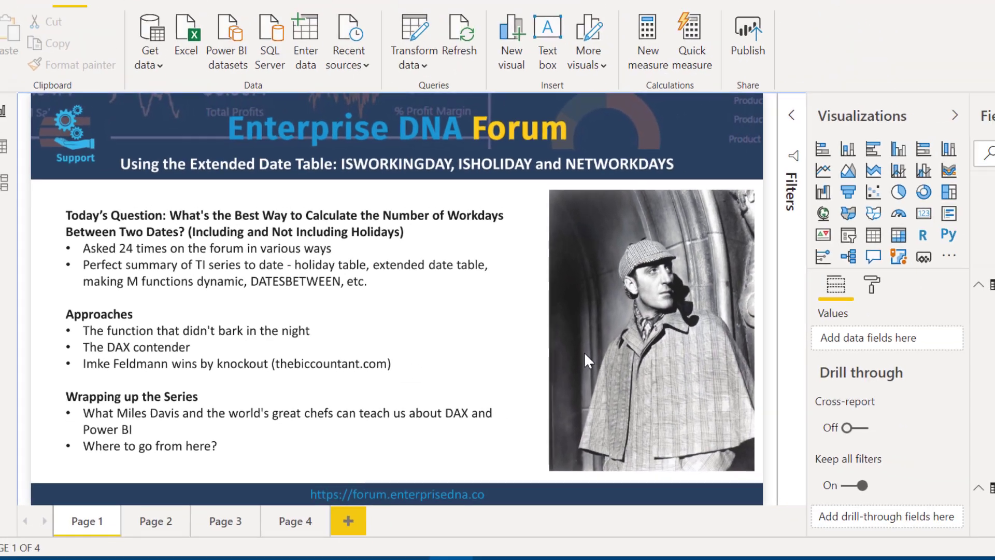
On Page 2, inspect the Days Elapsed DATEDIFF formula, then view the table relationships diagram
key("ctrl+Page_Down")
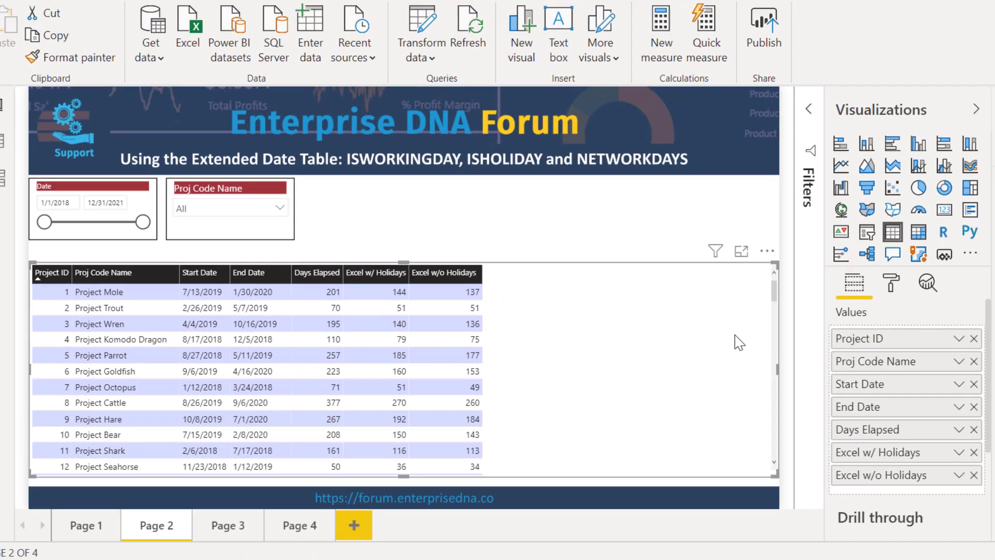
scroll(928, 290, "up", 3)
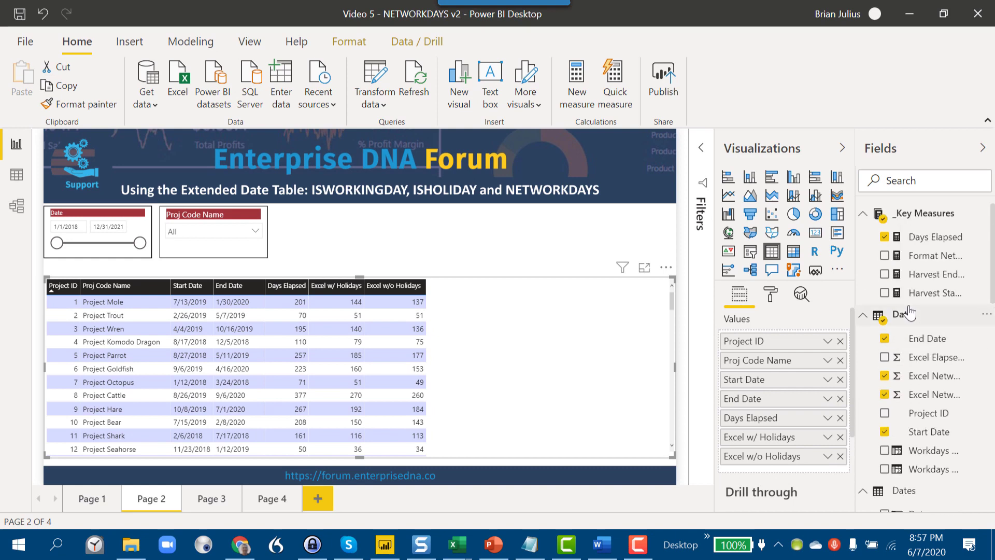
left_click(924, 242)
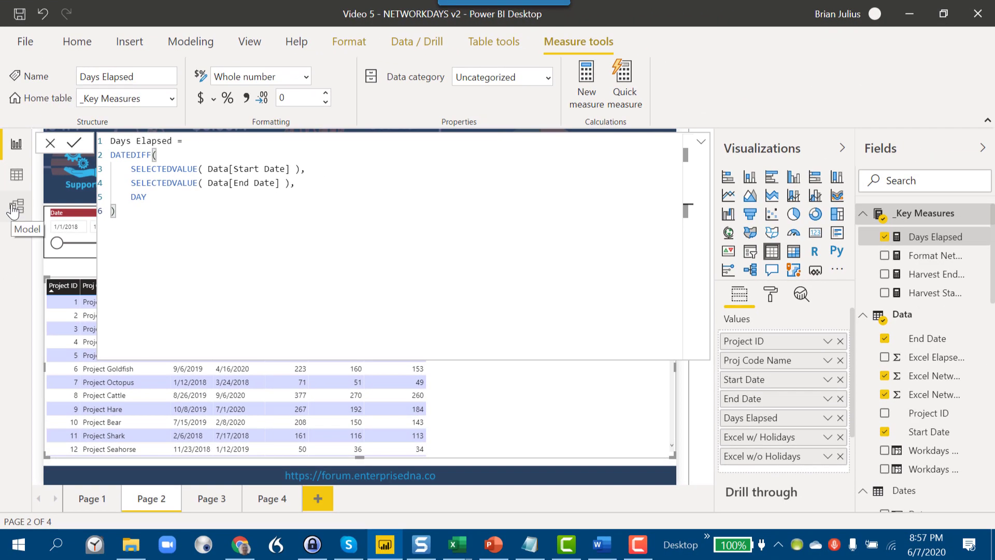
left_click(22, 305)
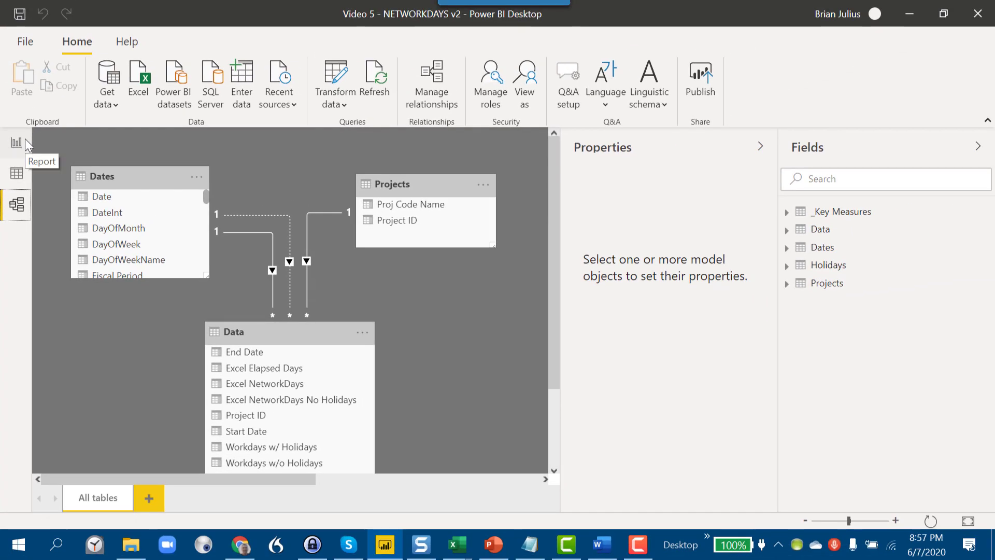
Return to report Page 2 showing the project table
left_click(26, 144)
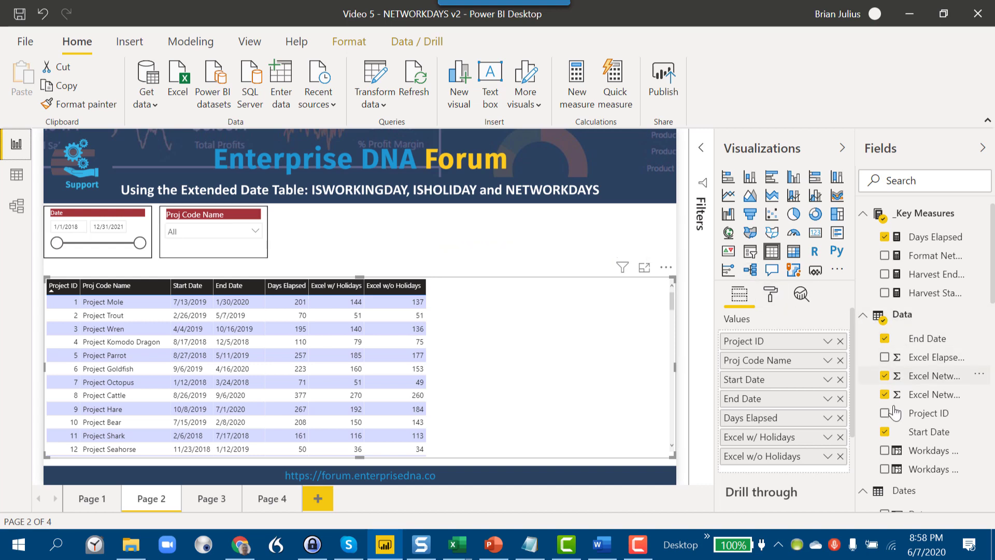
Add a space after Data in Workdays w/ Holidays' ALLSELECTED, review Workdays w/o Holidays, then show the Data table
left_click(920, 453)
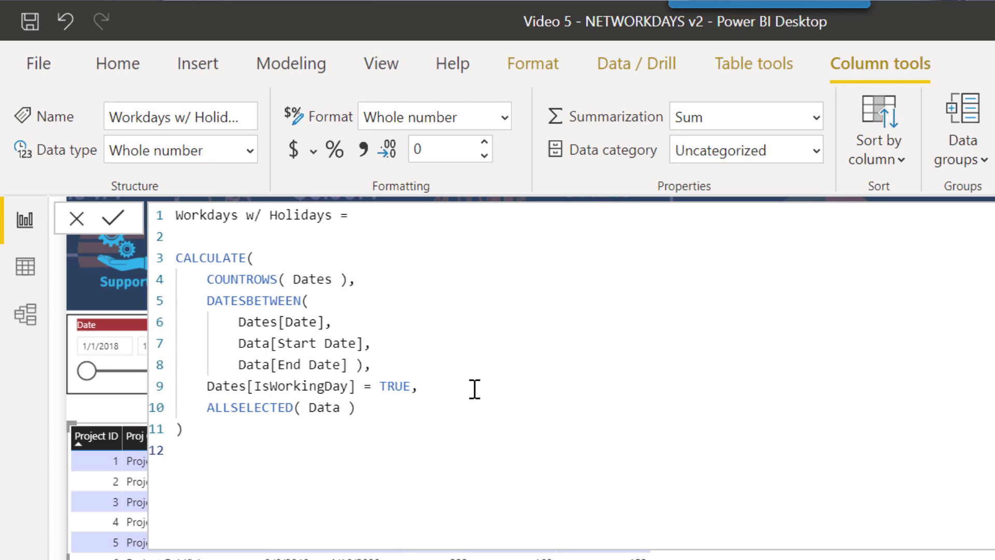
left_click(342, 408)
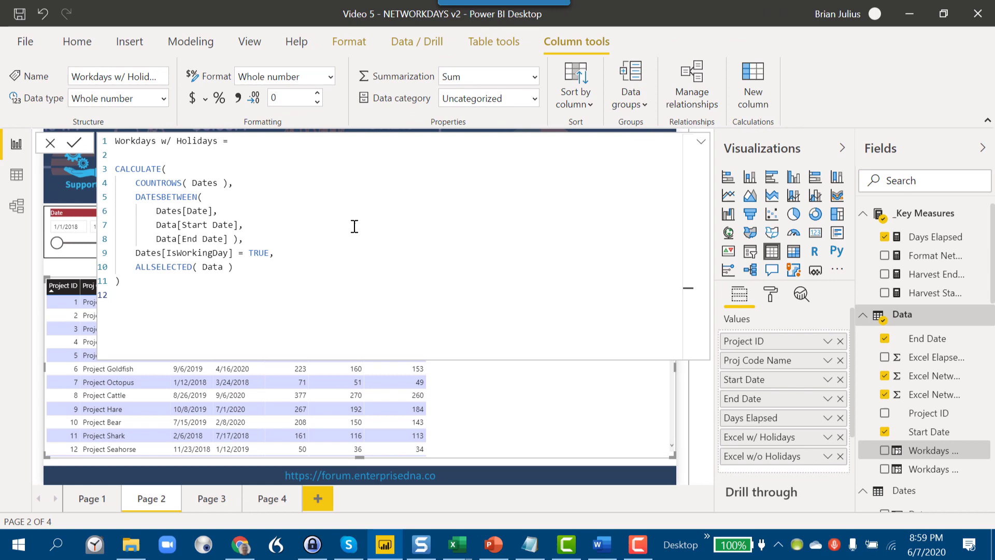
left_click(923, 469)
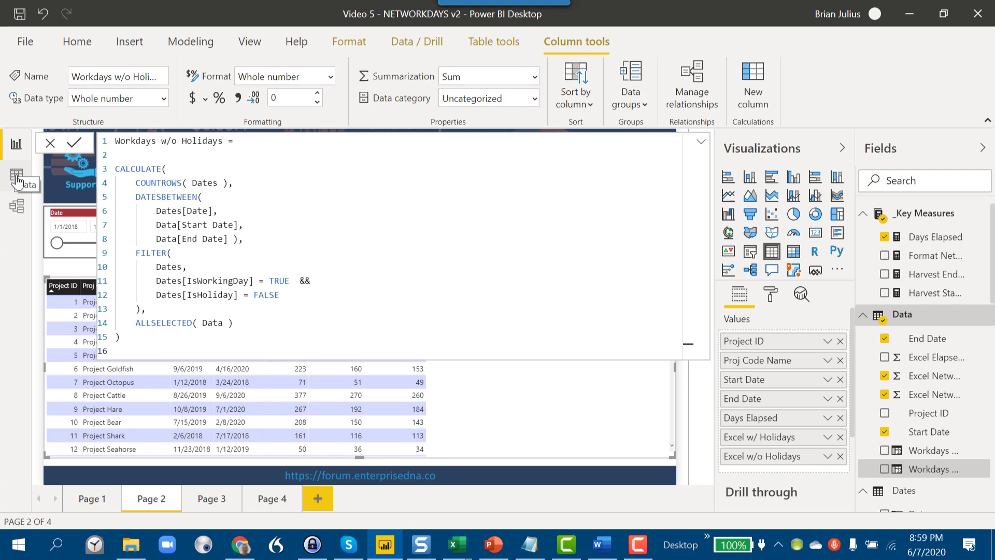
left_click(16, 178)
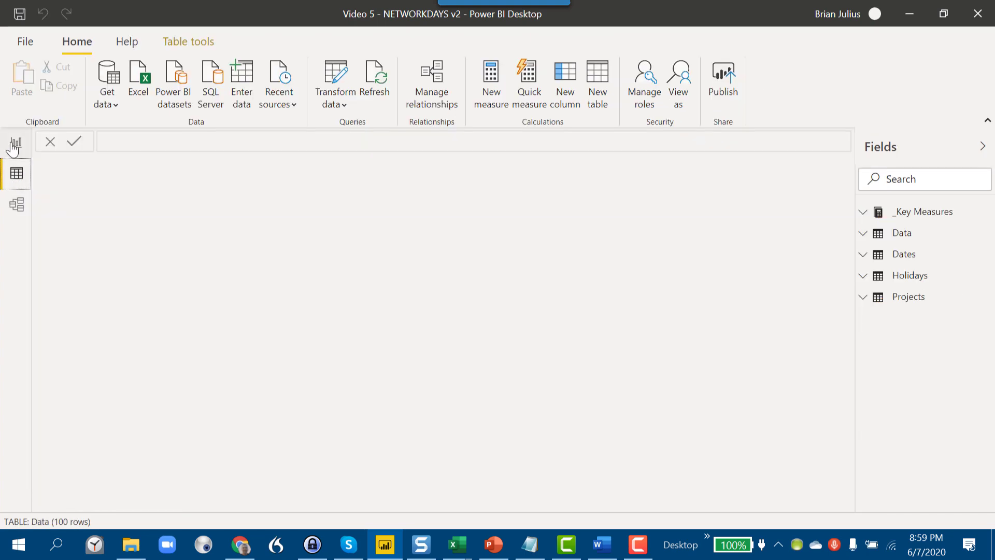
Add Workdays w/ Holidays and Workdays w/o Holidays to the project table, then highlight DATESBETWEEN in the formula
left_click(14, 146)
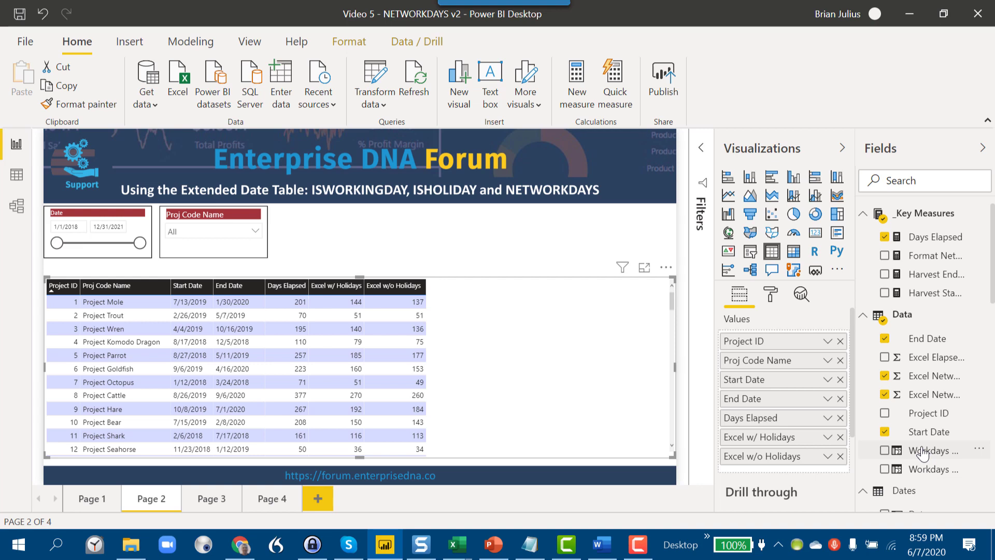
left_click_drag(922, 452, 790, 470)
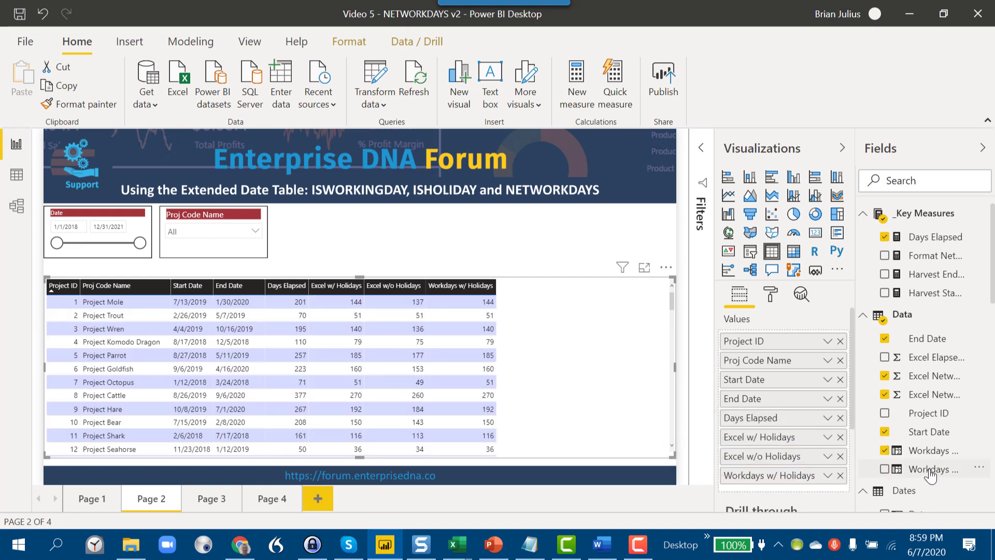
left_click_drag(932, 474, 790, 495)
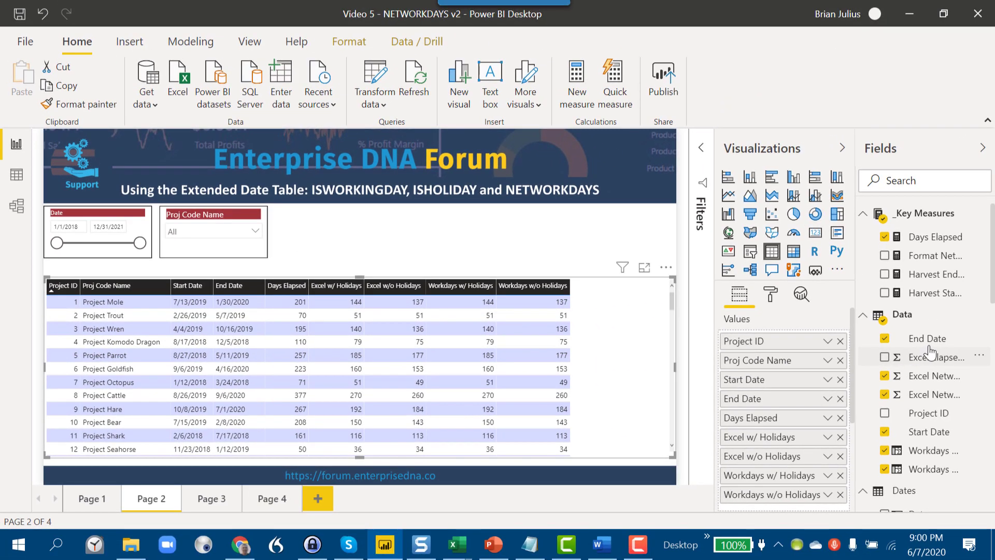
left_click(915, 454)
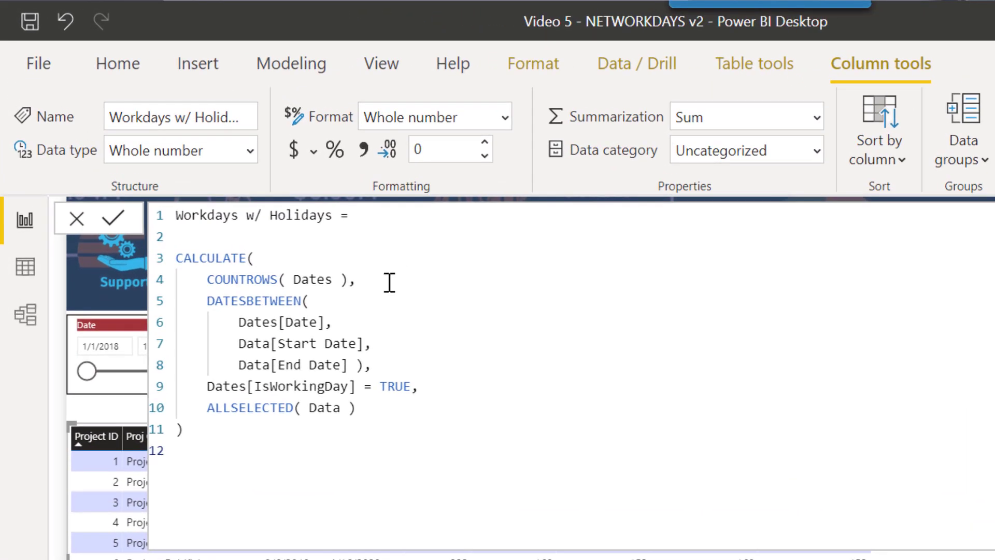
left_click_drag(389, 282, 386, 291)
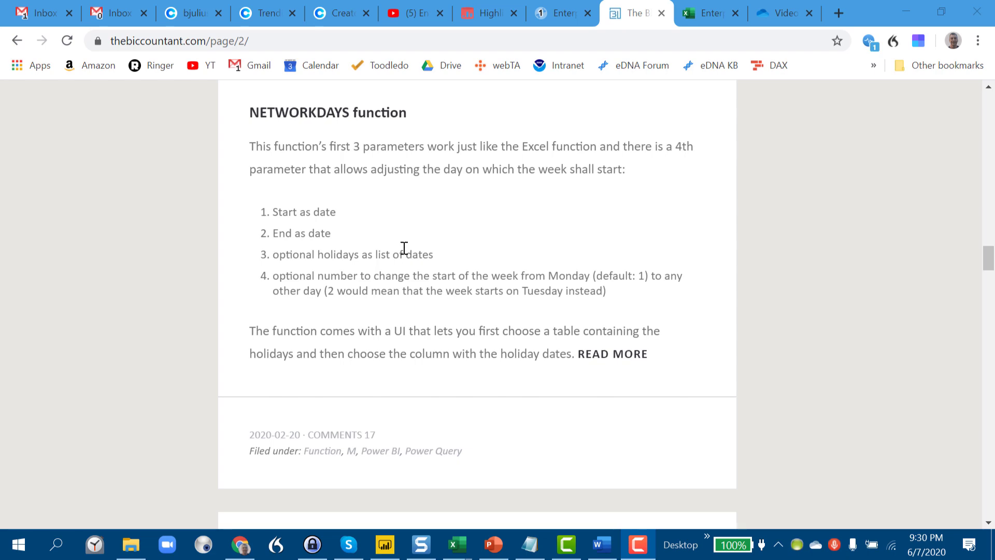
View the Networkdays.txt M function code in Notepad, then return to the Power BI report
left_click(529, 544)
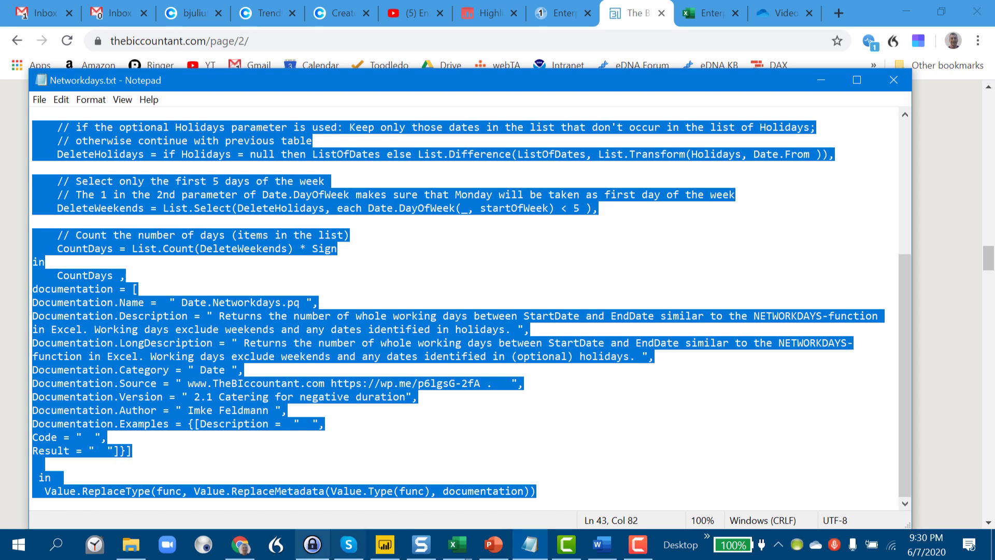
left_click(384, 552)
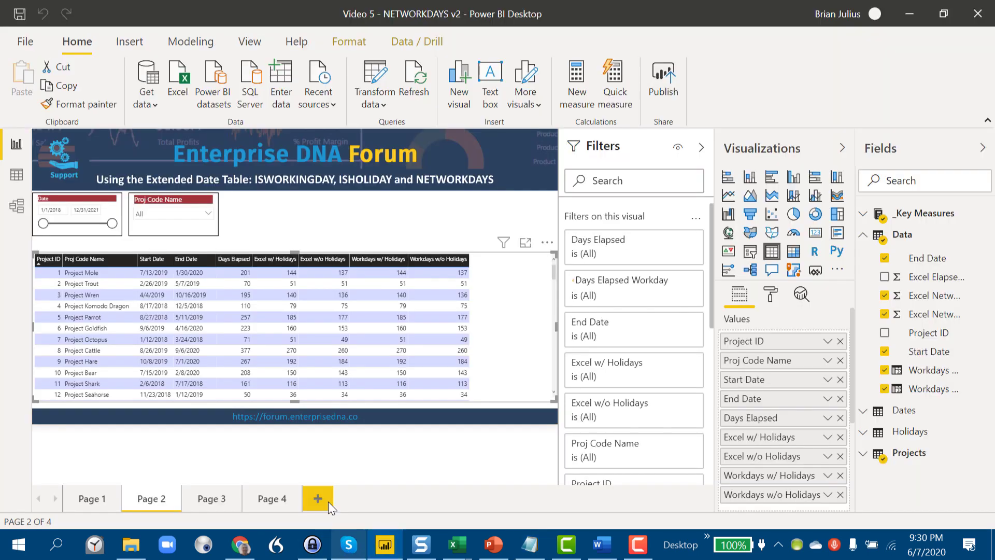
In Power Query Editor, create a new blank query, Query1
left_click(375, 72)
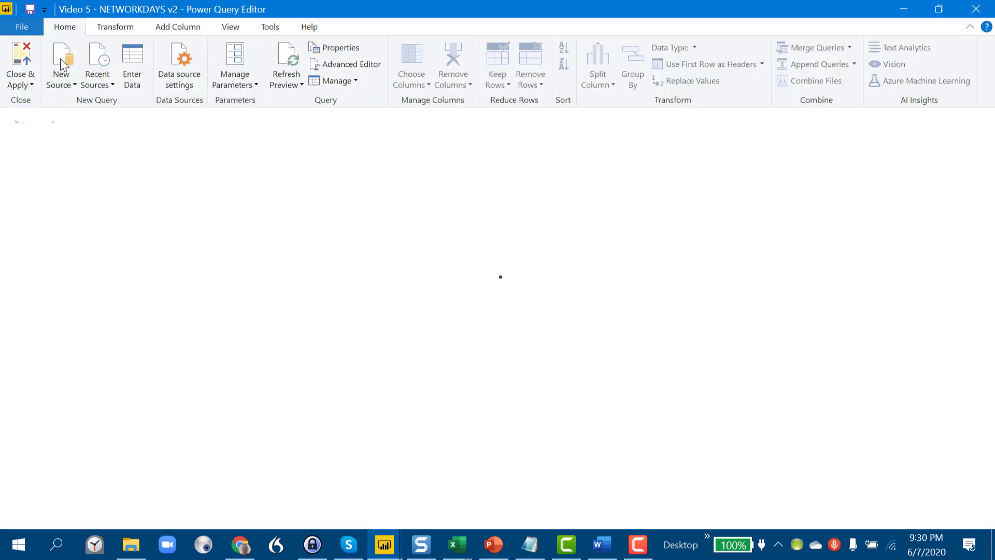
left_click(61, 59)
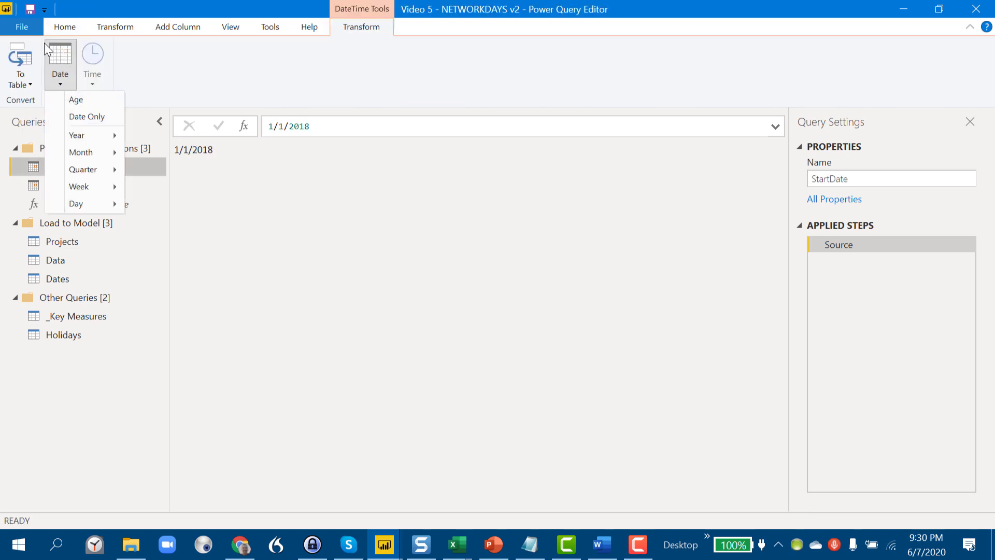
left_click(66, 29)
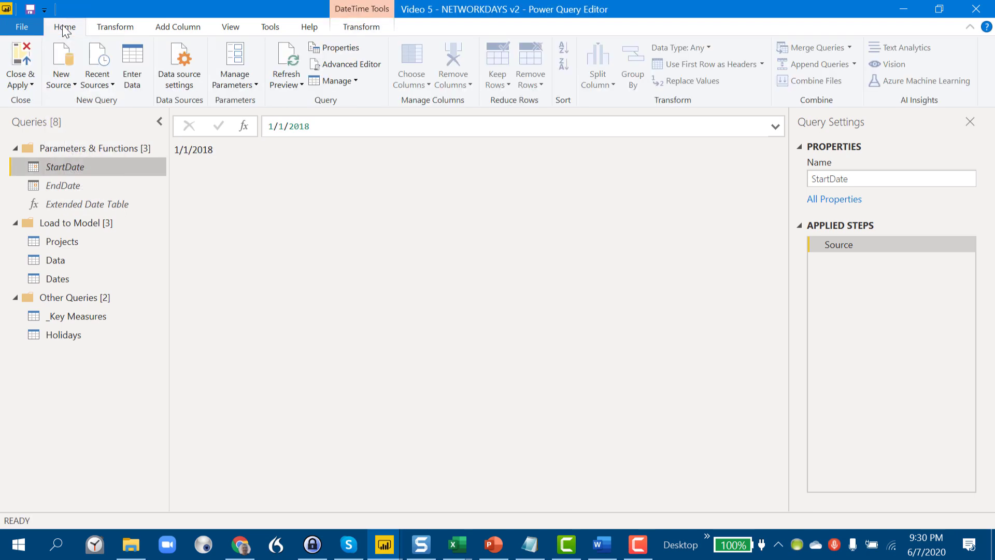
left_click(63, 88)
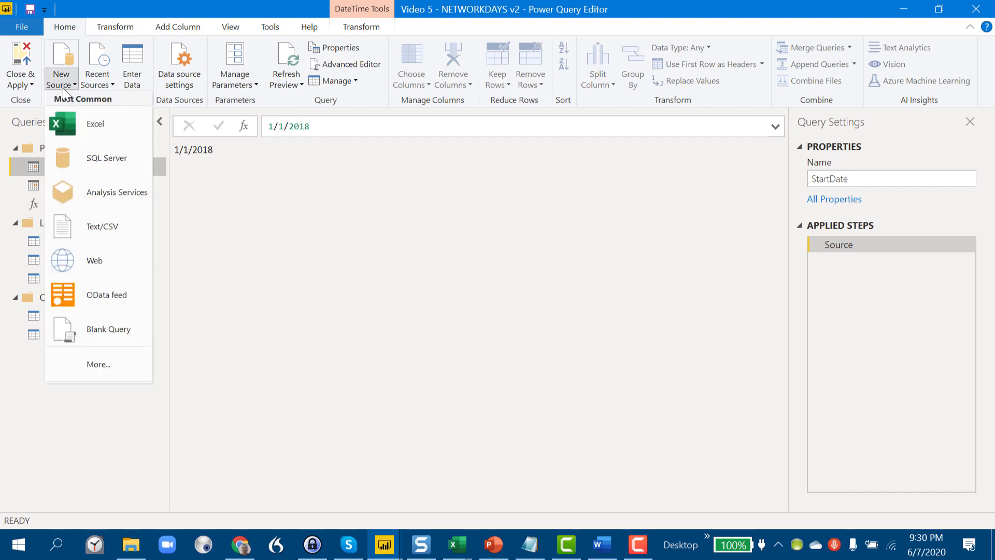
left_click(97, 341)
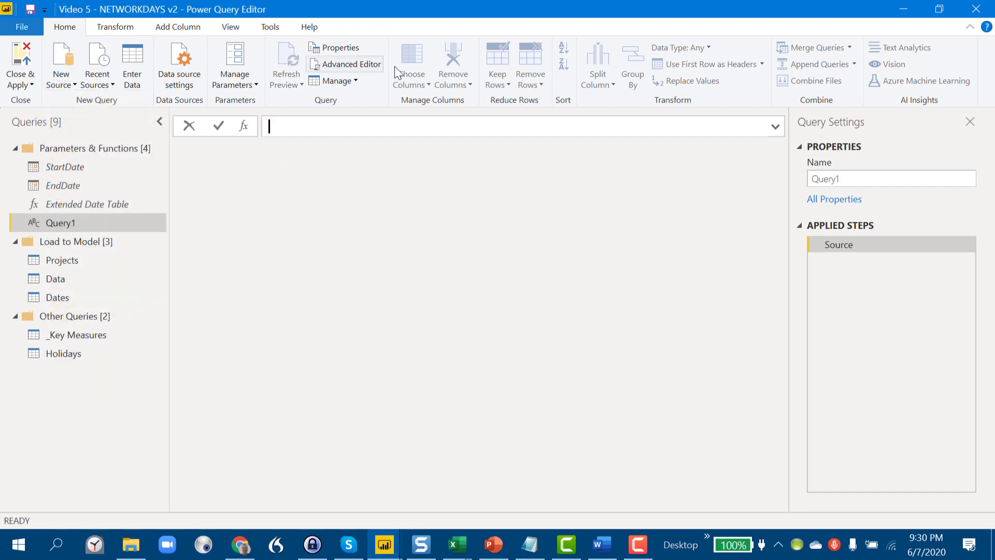
Replace Query1's code with the pasted Networkdays function in the Advanced Editor
left_click(369, 62)
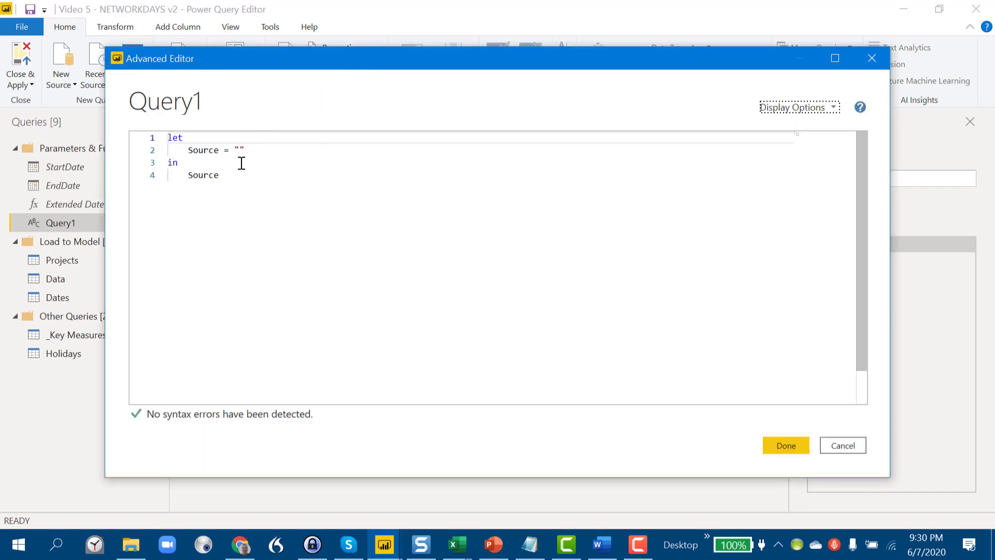
left_click(225, 156)
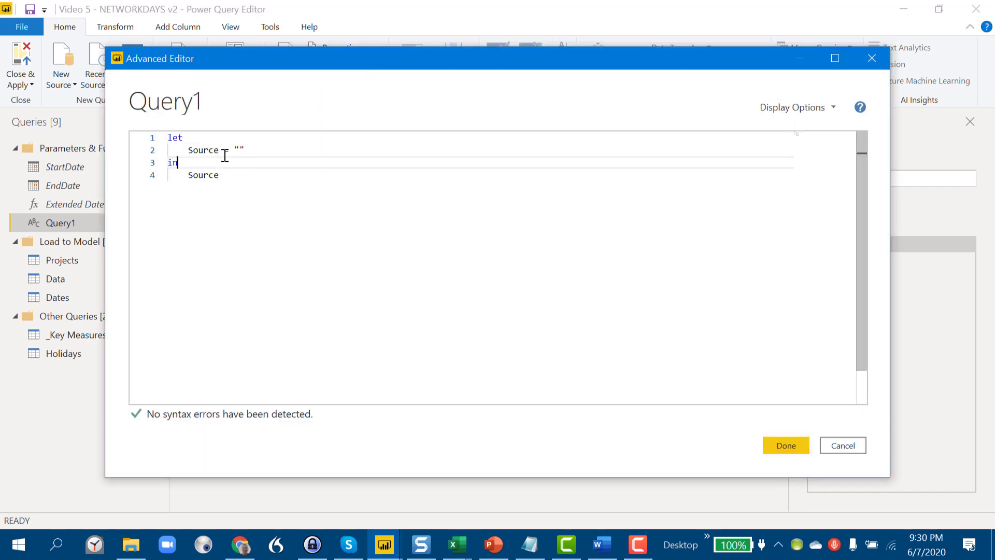
key("ctrl+a")
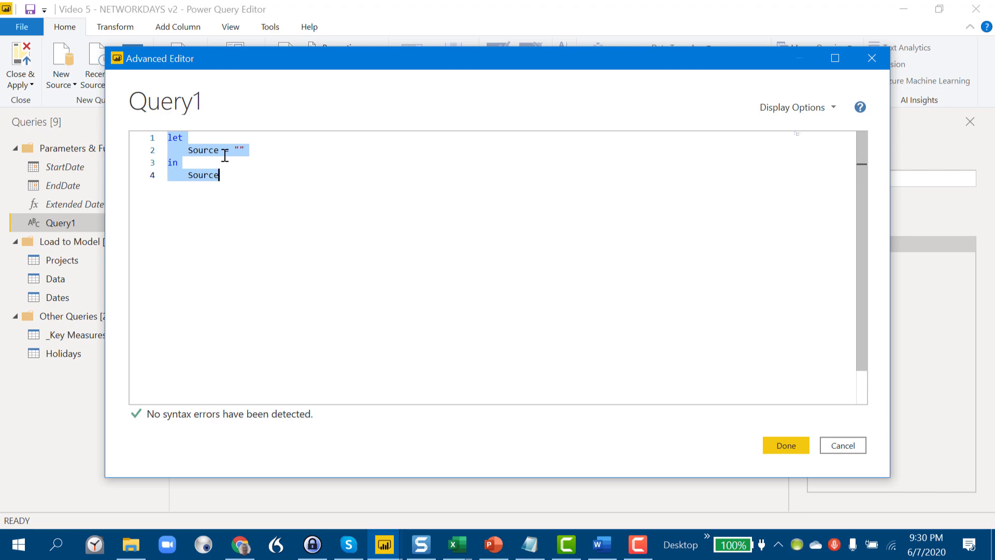
key("ctrl+v")
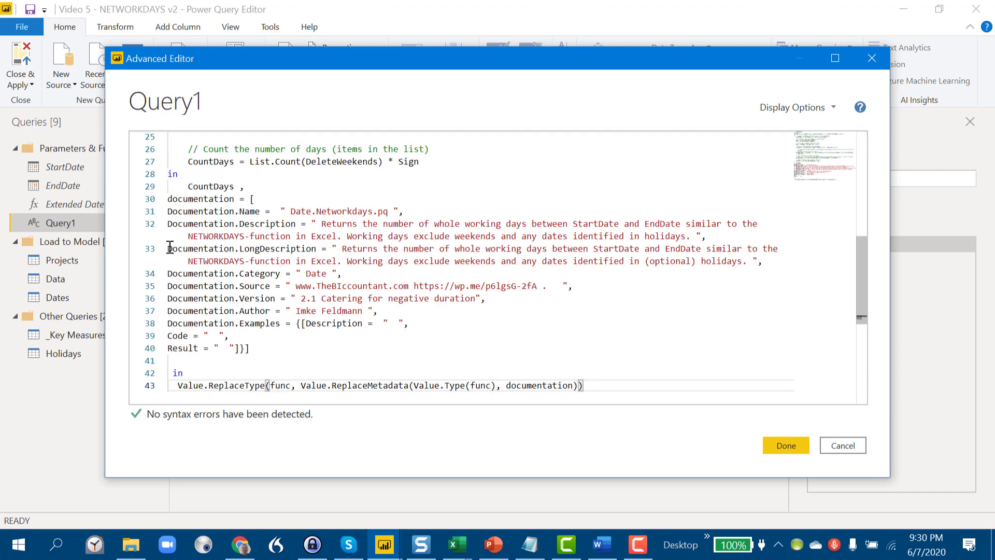
left_click(779, 444)
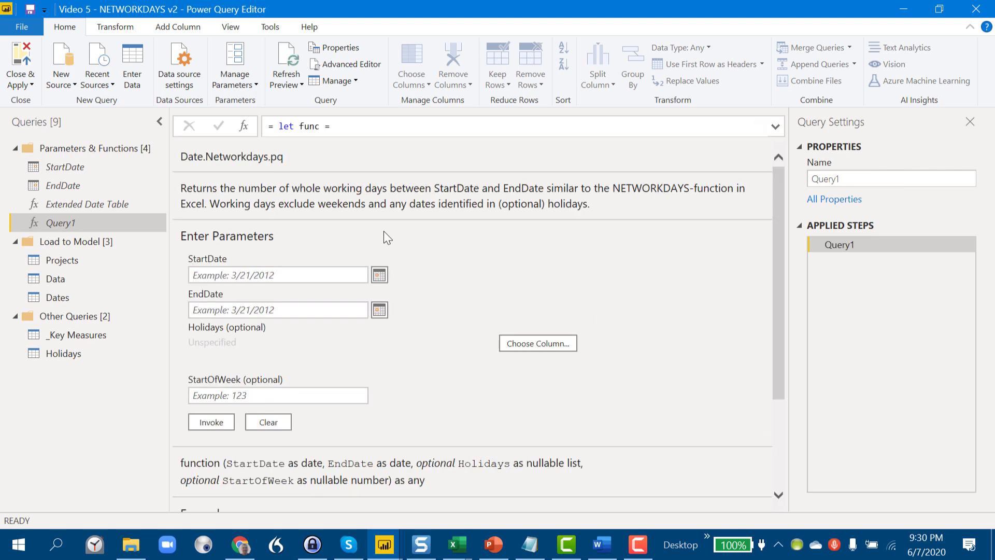
Test the function with StartDate 1/1/2018 and EndDate 1/1/2020, returning 523 workdays
left_click(315, 276)
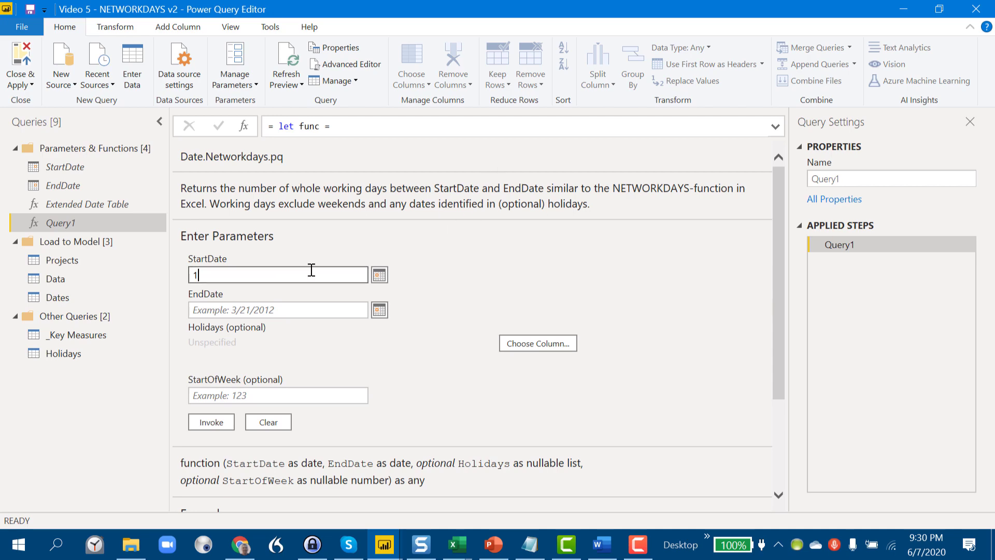
type("1/")
type("1/2")
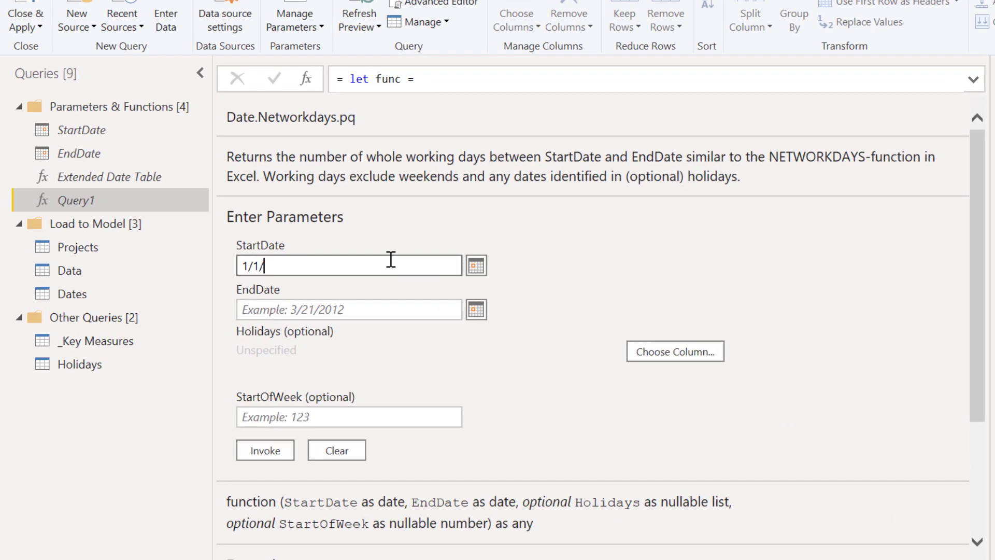
type("018")
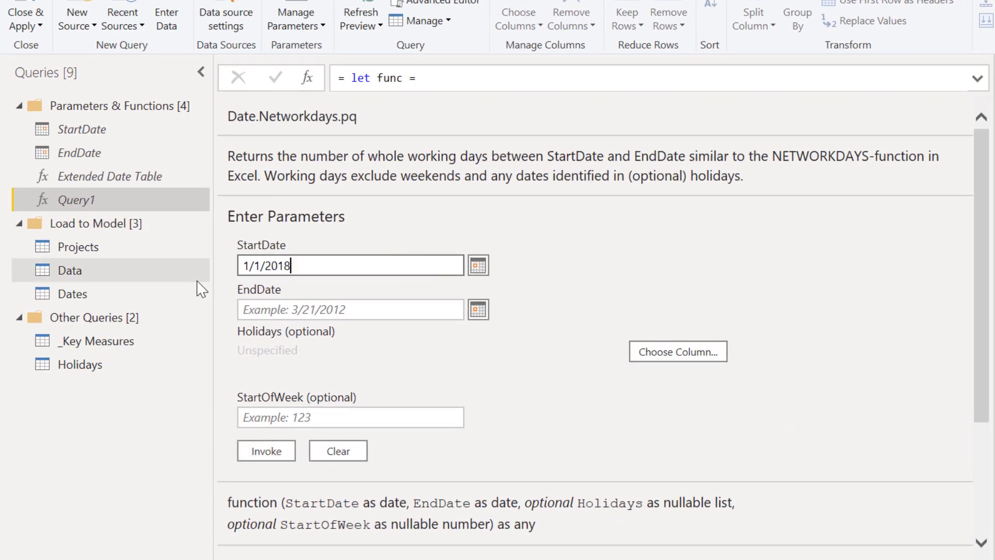
left_click(269, 307)
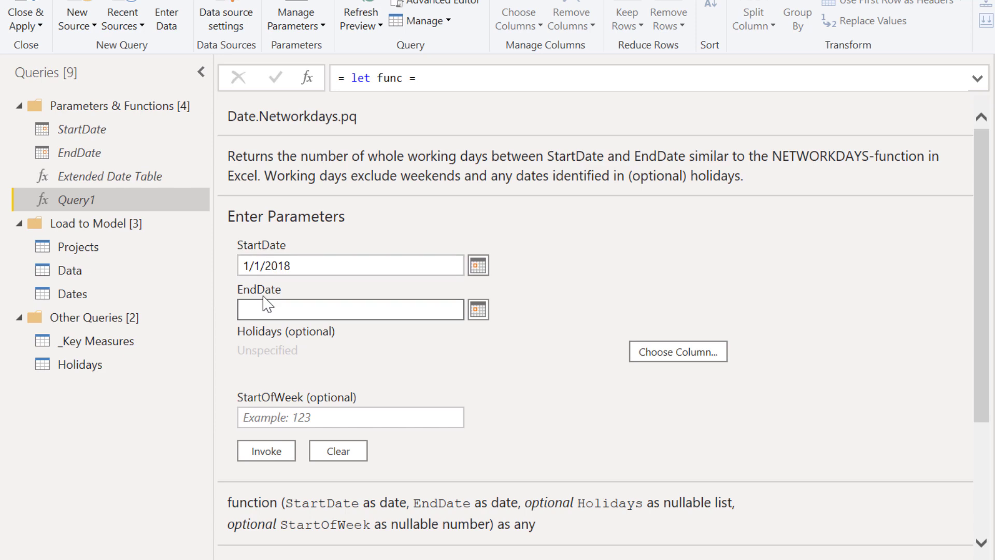
type("1/1")
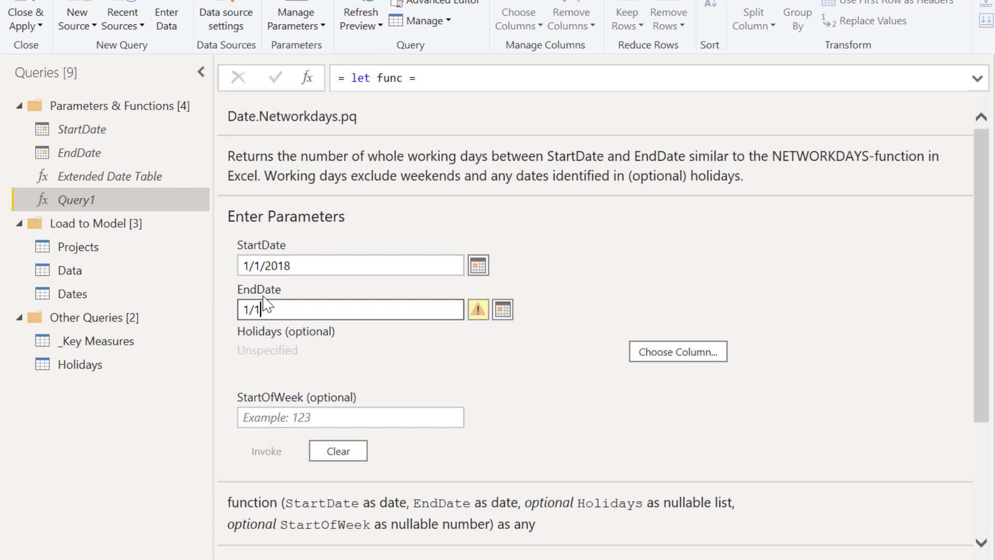
type("/202")
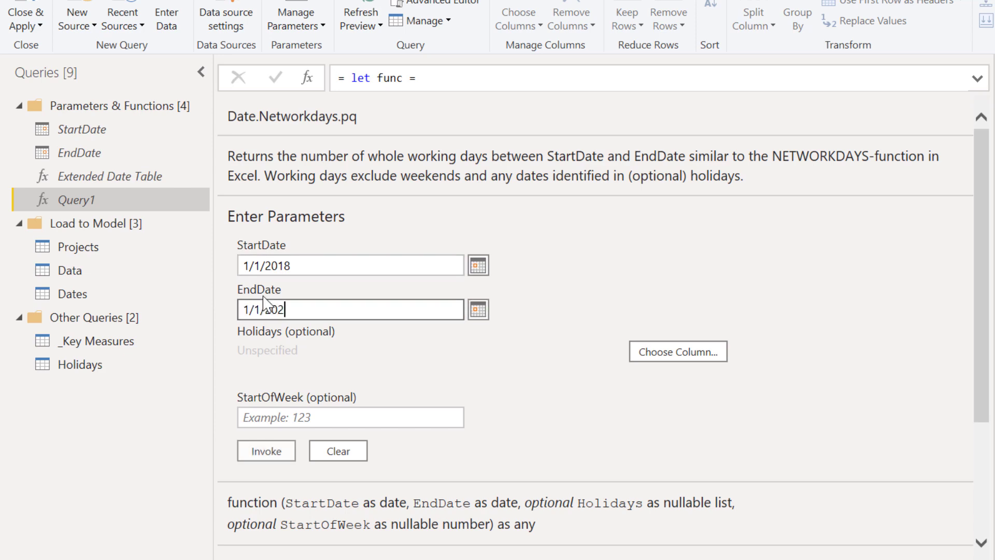
type("0")
left_click(266, 452)
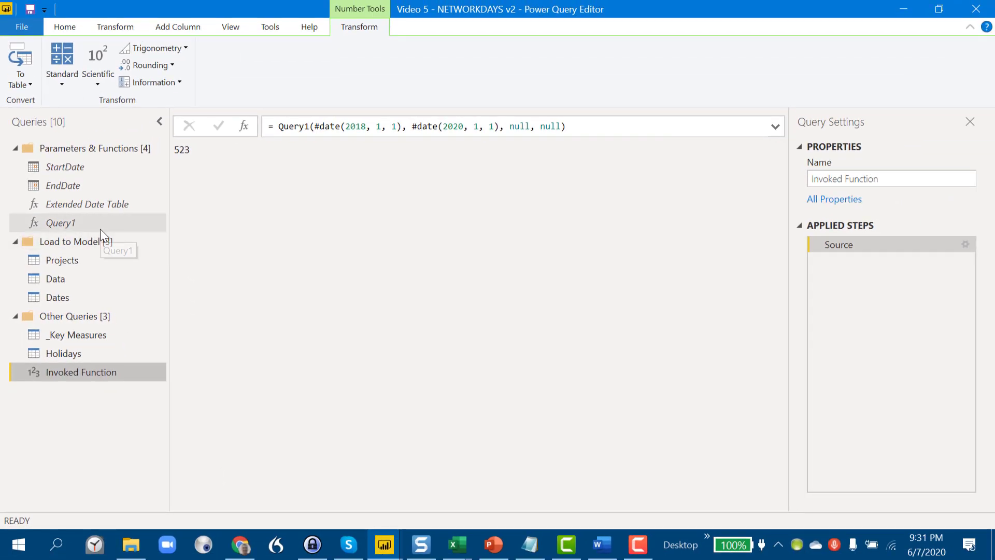
left_click(101, 229)
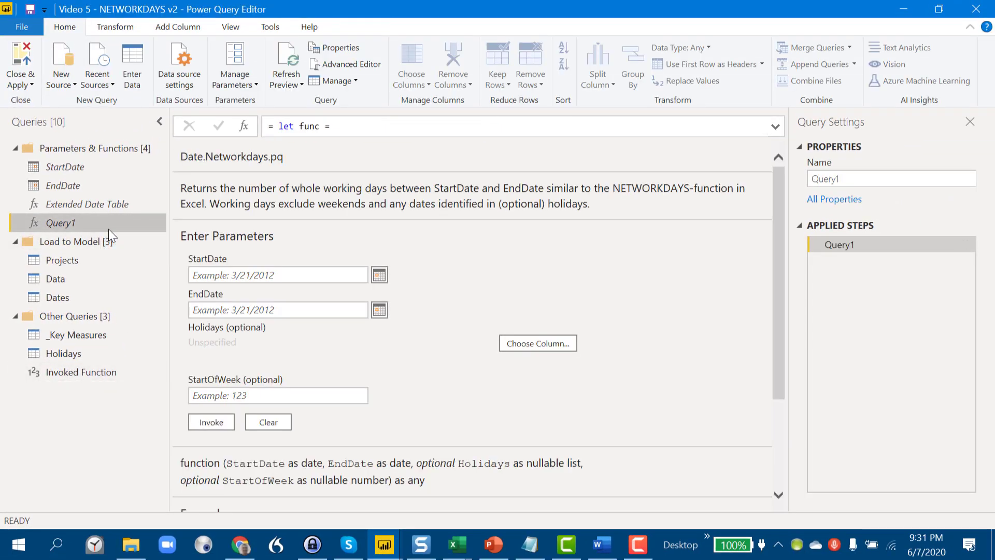
Rename Query1 to Networkdays and switch to the Data query
double_click(108, 228)
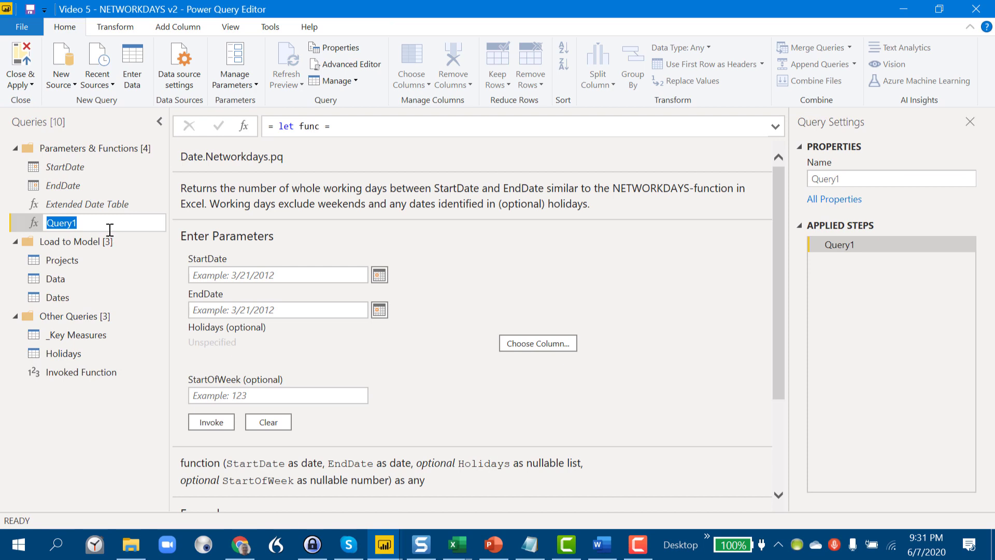
type("Networkdays")
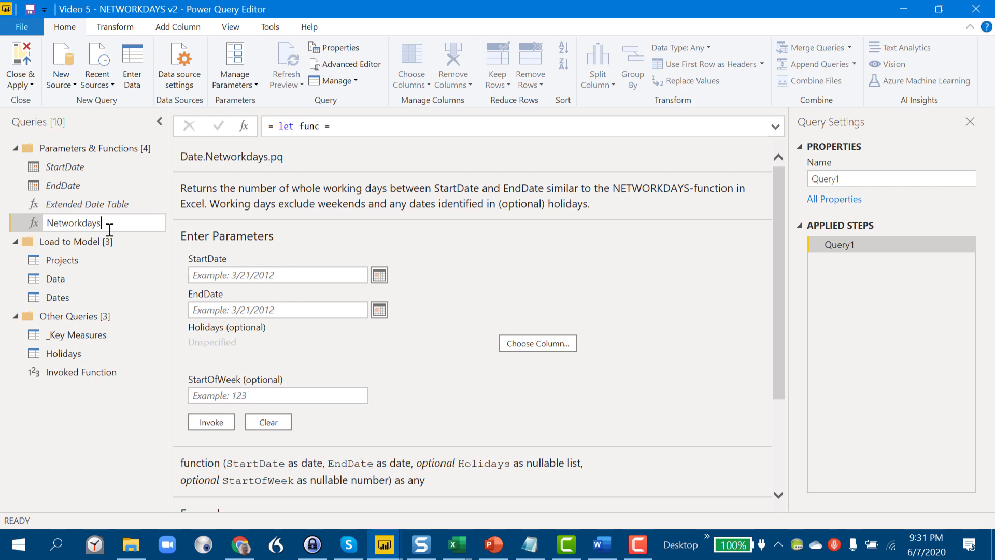
key("Return")
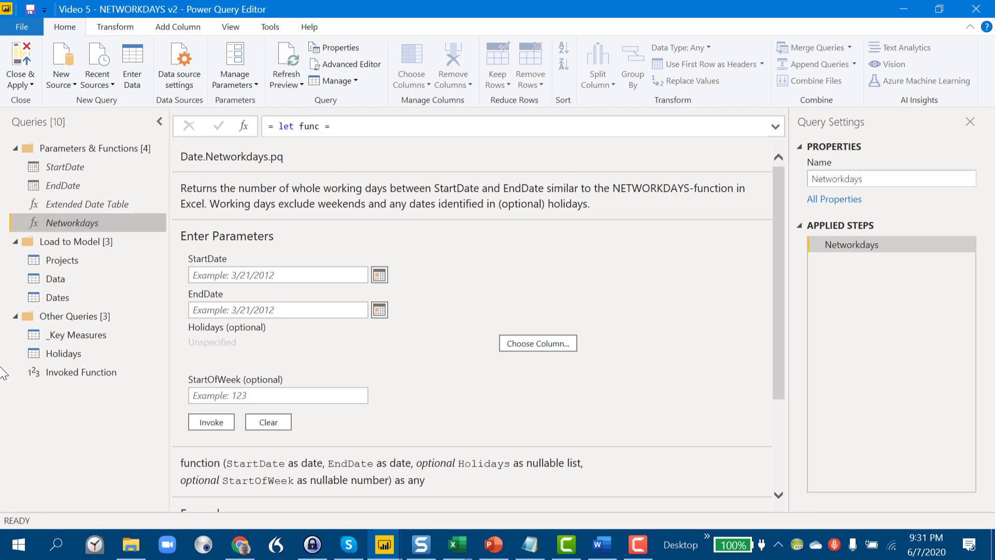
left_click(146, 283)
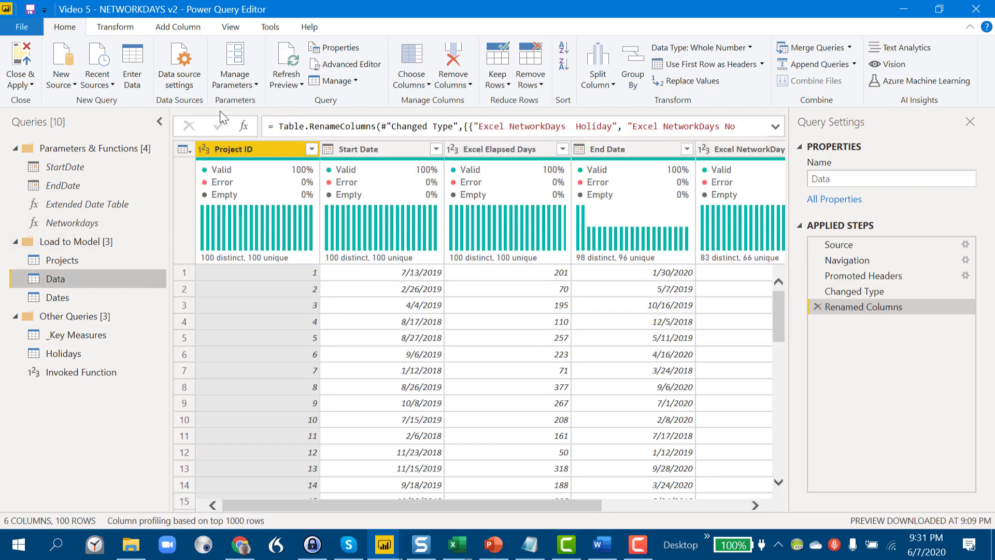
Start an Invoke Custom Function column on Data, naming it NWD instead of Custom
left_click(173, 28)
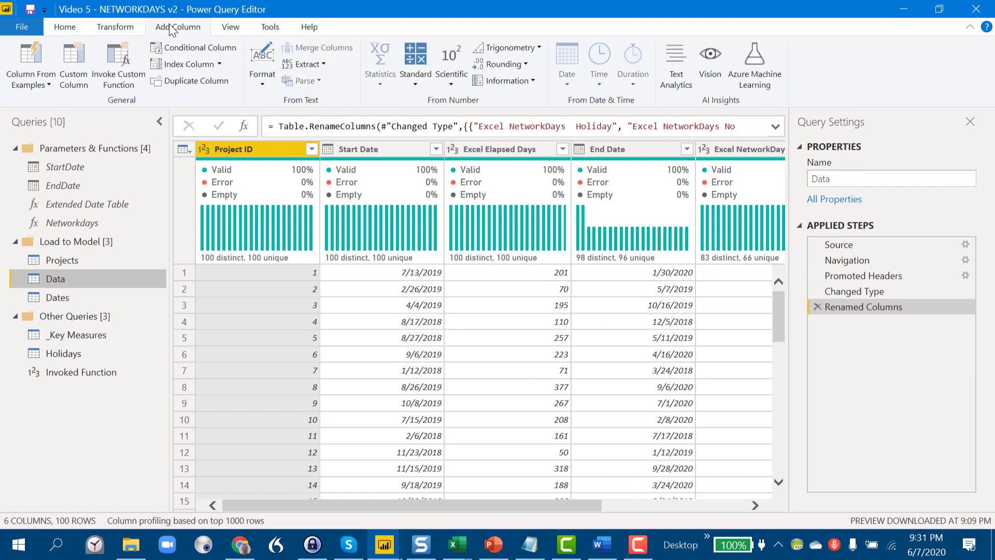
left_click(119, 51)
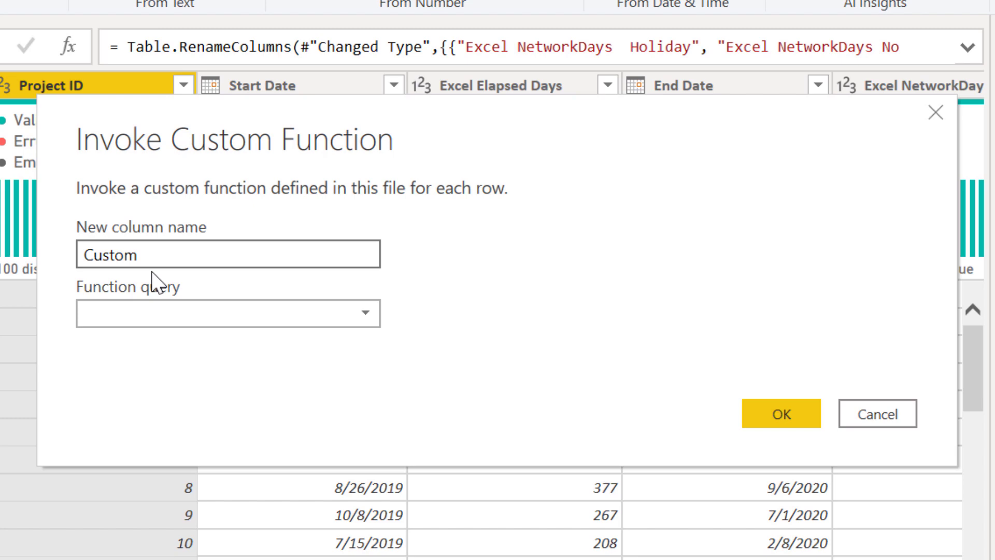
left_click(157, 249)
left_click_drag(157, 249, 60, 220)
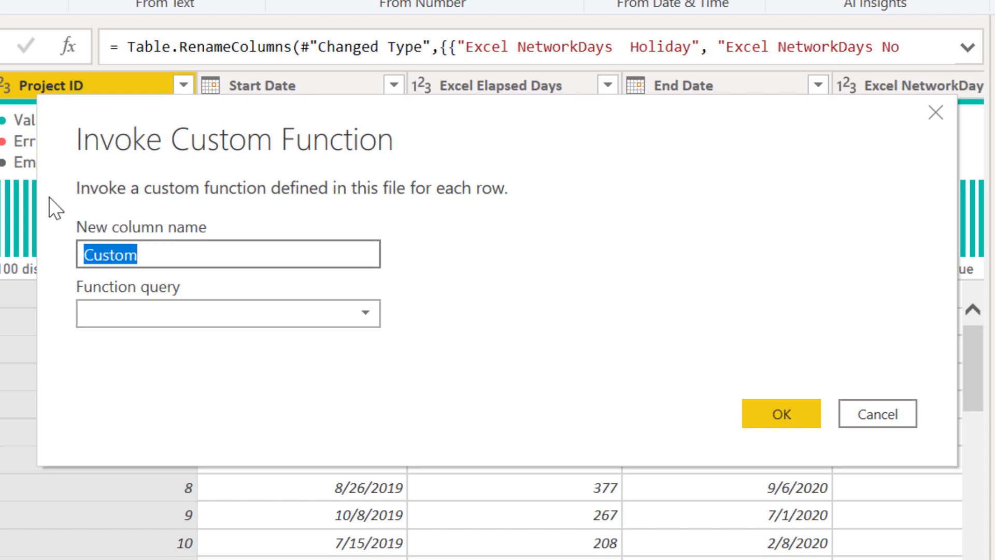
type("N")
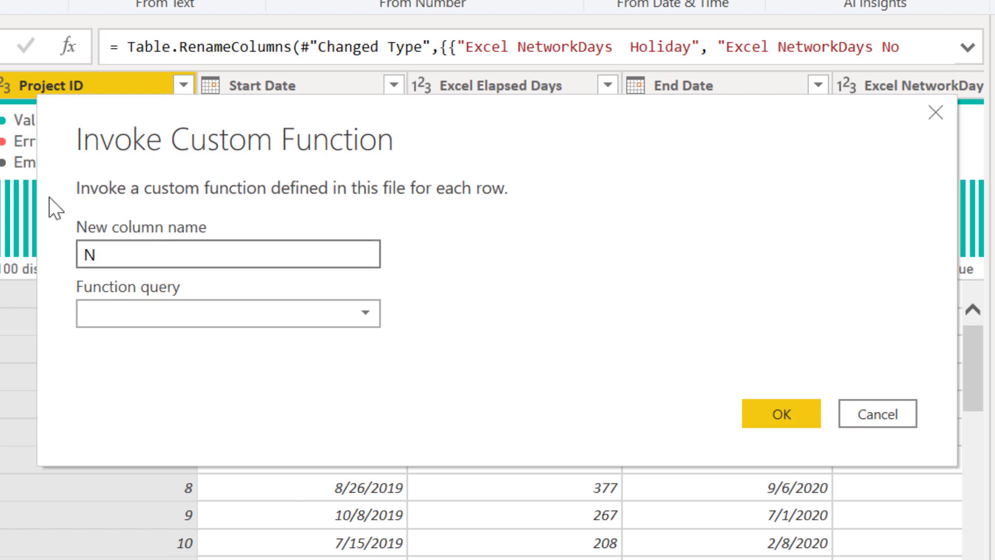
type("WD")
left_click(369, 317)
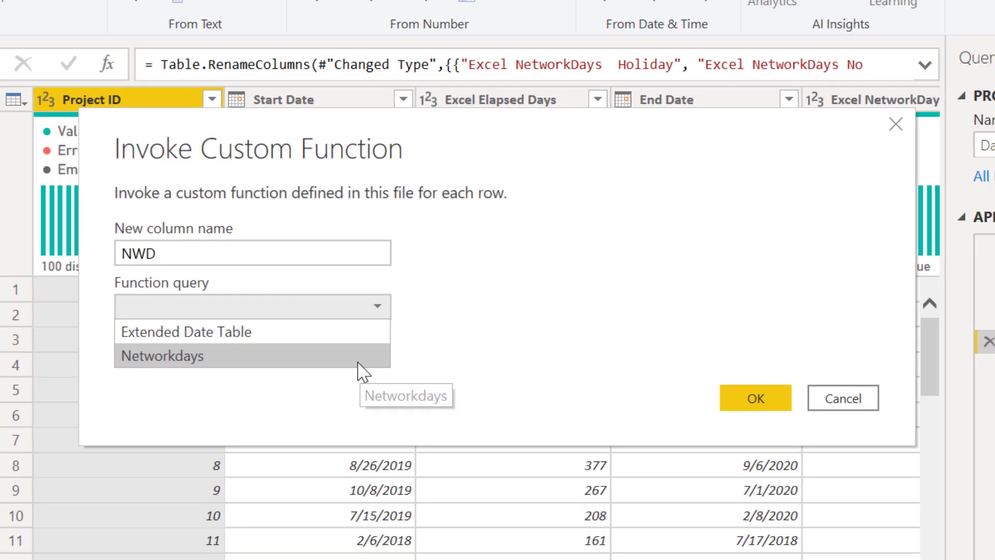
Pick Networkdays as the function and set StartDate and EndDate to come from columns
left_click(357, 363)
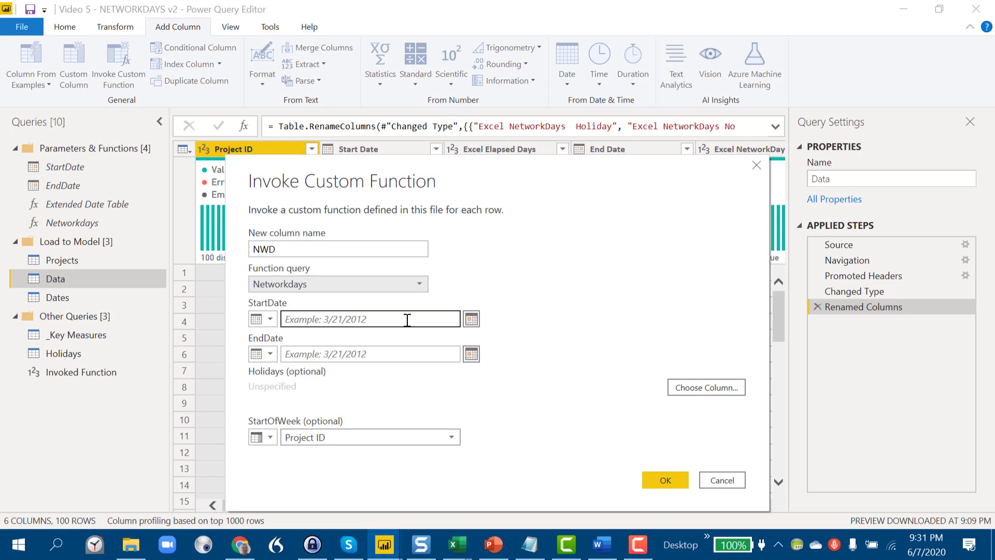
left_click(358, 359)
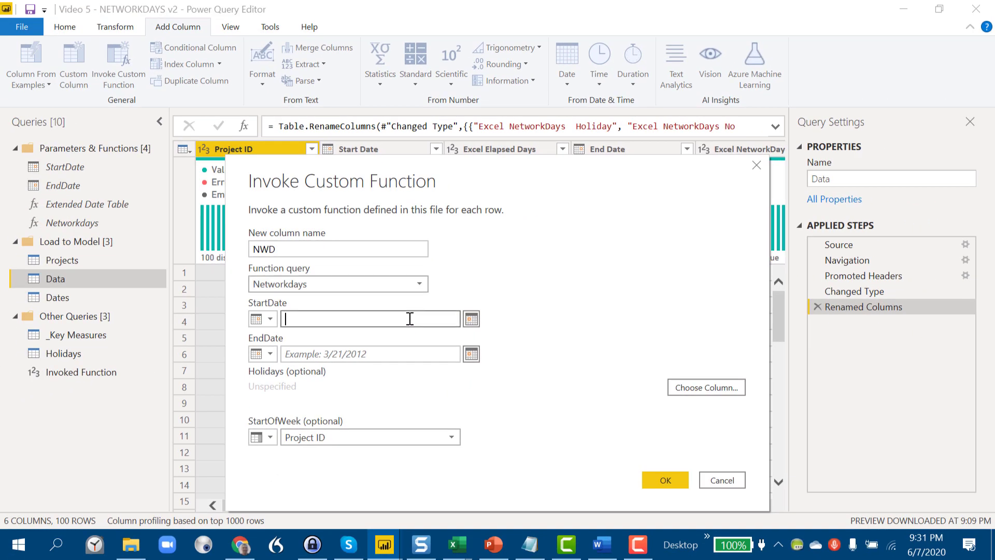
left_click(270, 319)
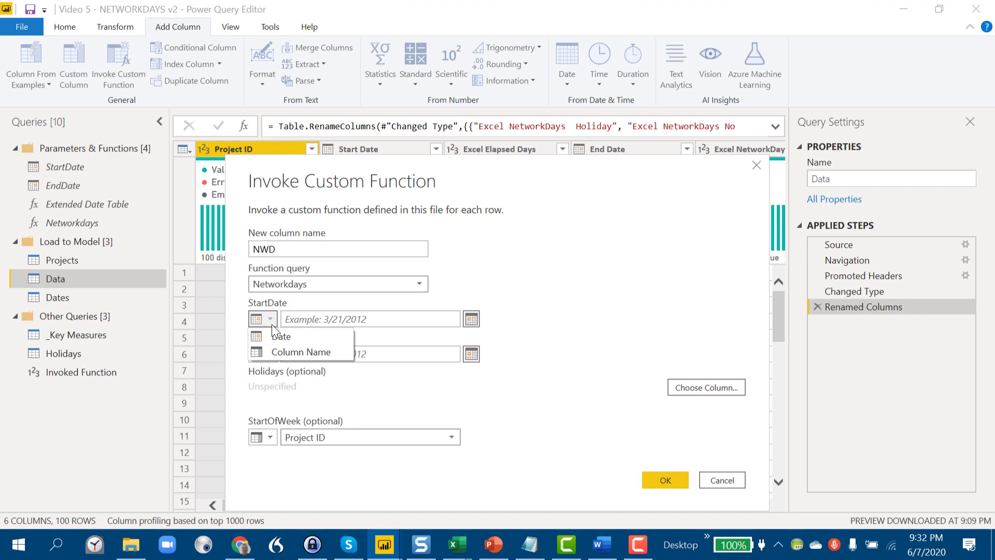
left_click(279, 352)
left_click(270, 354)
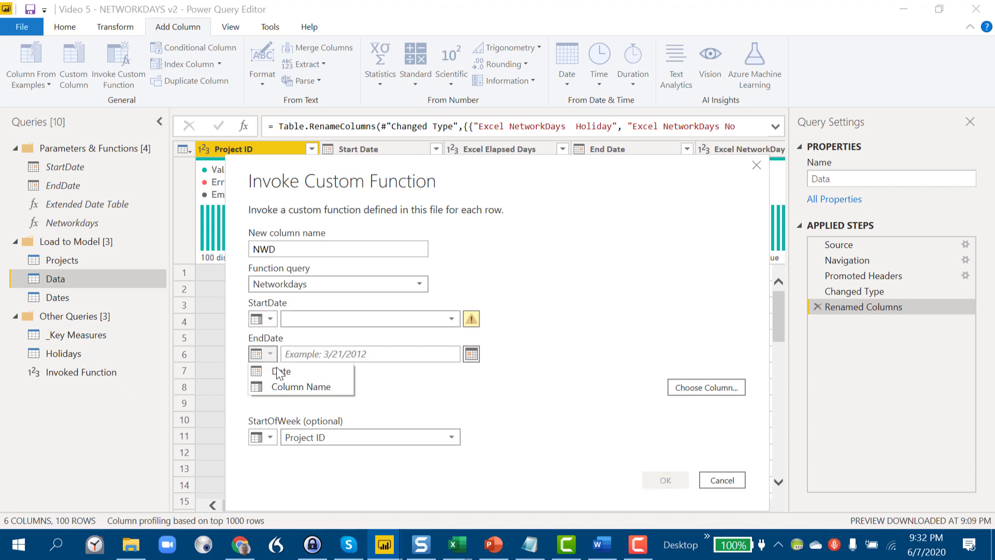
left_click(284, 383)
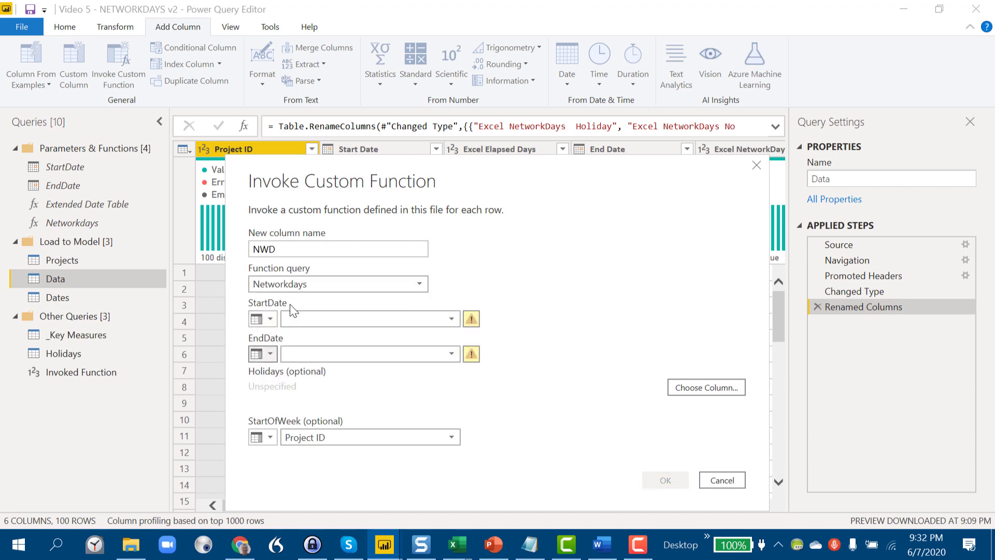
Map StartDate and EndDate to Start Date and End Date, StartOfWeek as a number, and create NWD
left_click(291, 320)
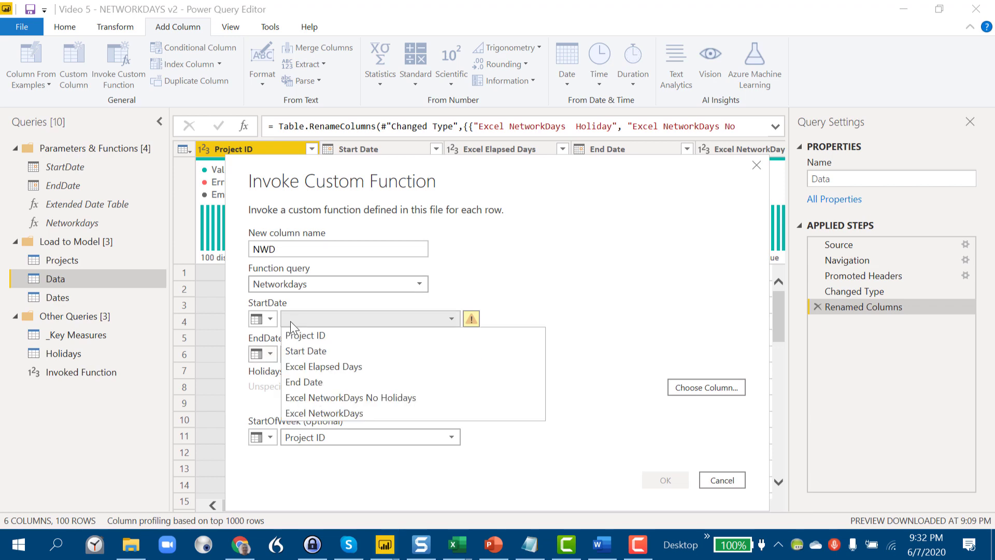
left_click(306, 356)
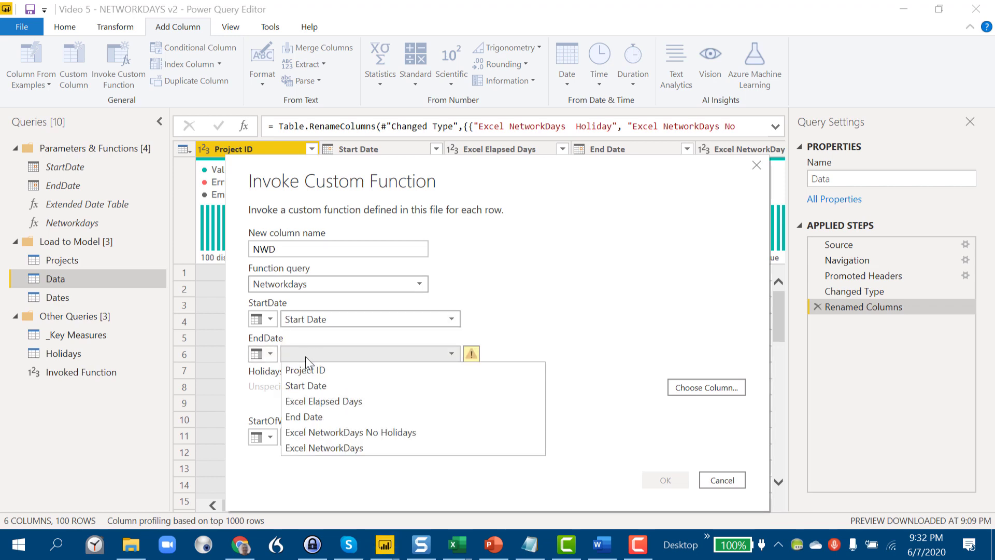
left_click(322, 415)
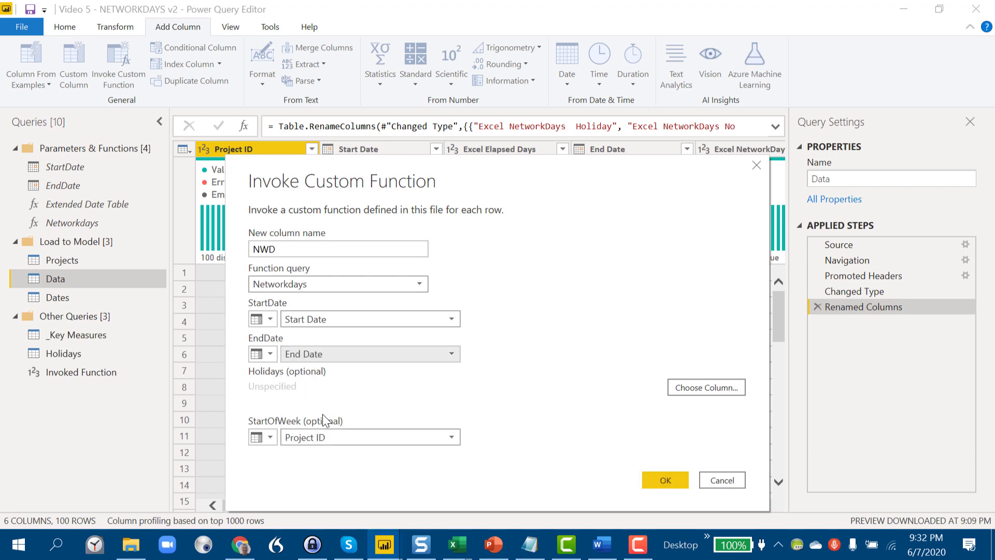
left_click(271, 437)
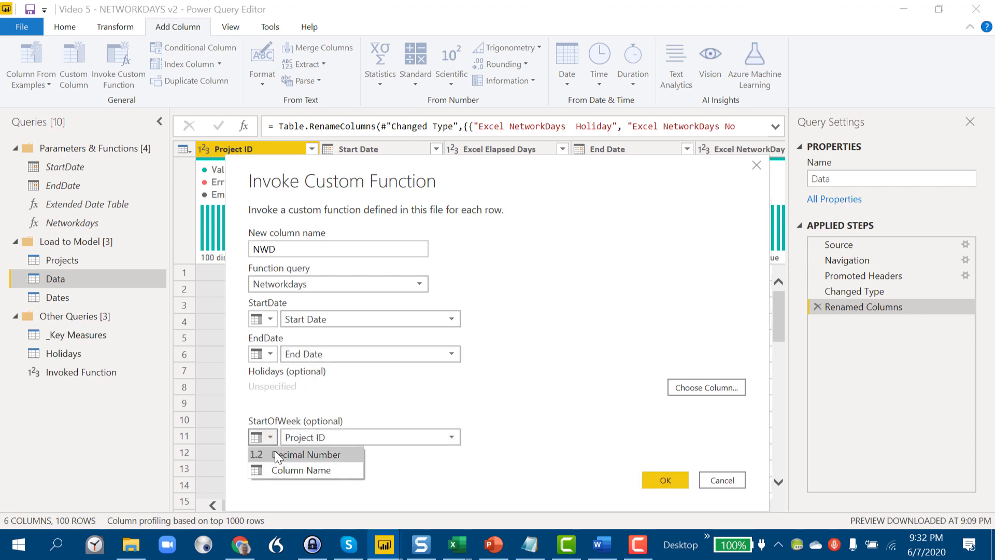
left_click(276, 453)
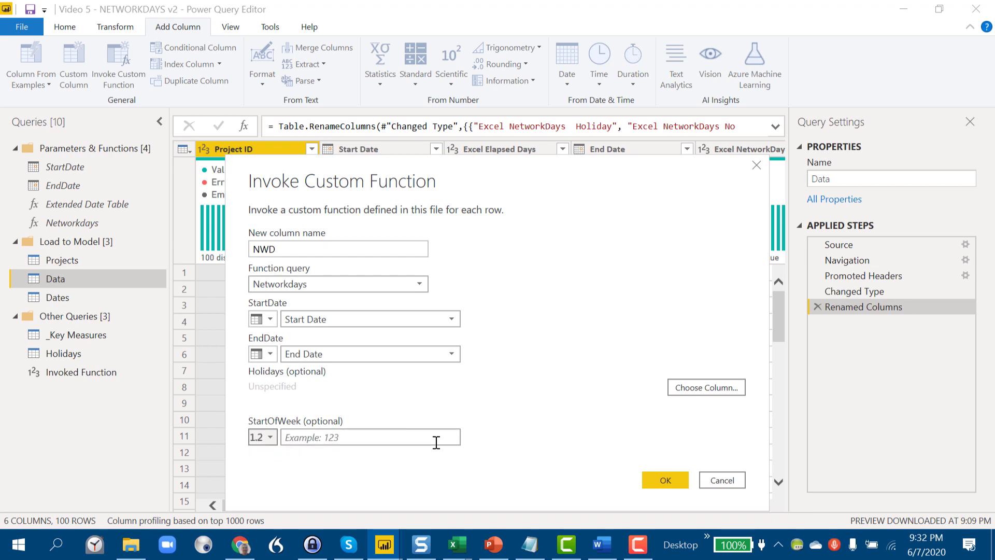
left_click(663, 479)
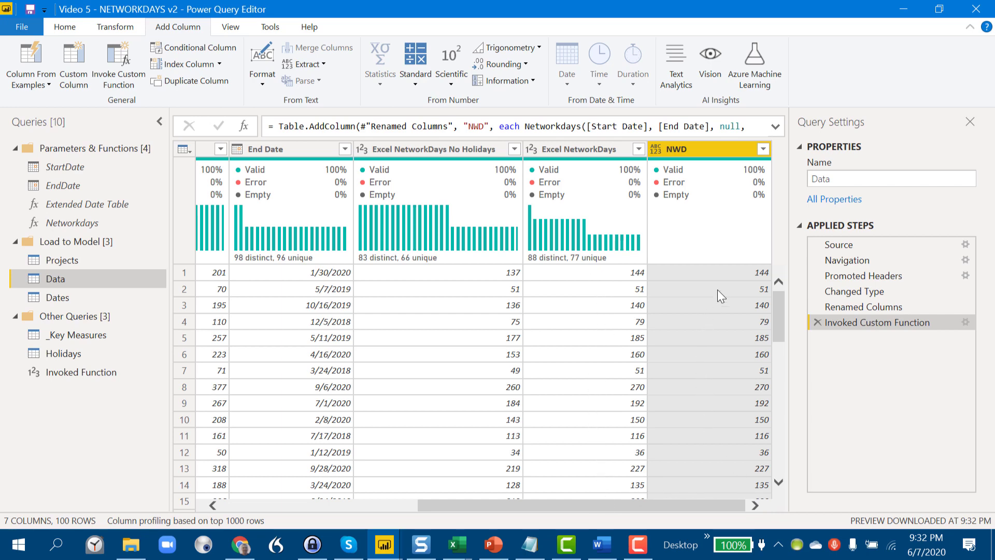
In the NWD column's Networkdays formula, replace the first null with Holidays[Date] and commit
left_click(773, 127)
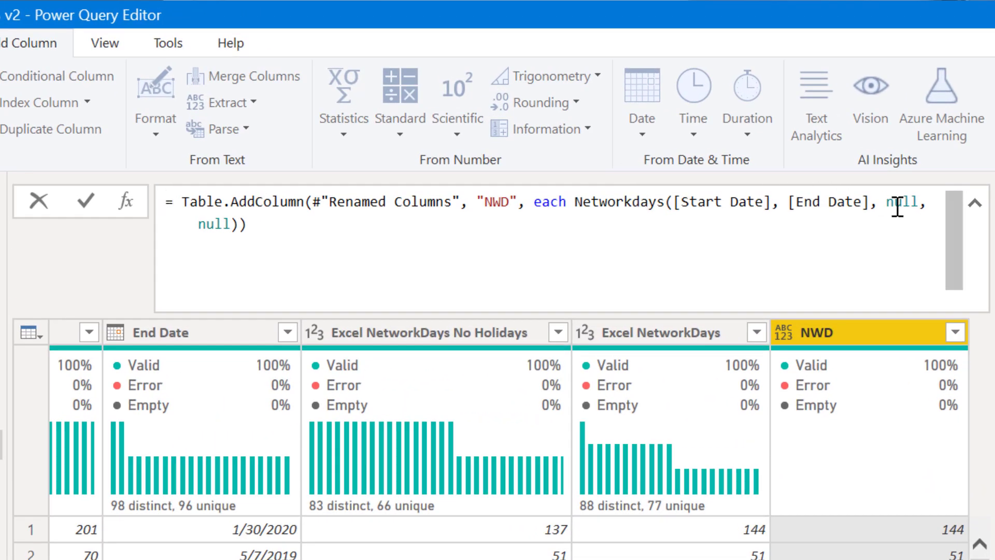
left_click(897, 205)
double_click(897, 205)
left_click(895, 205)
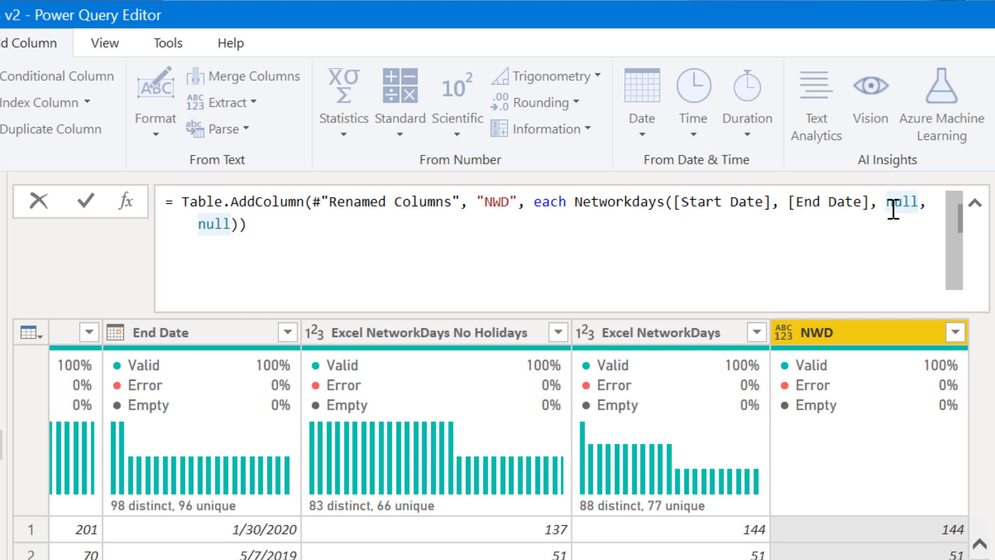
double_click(899, 201)
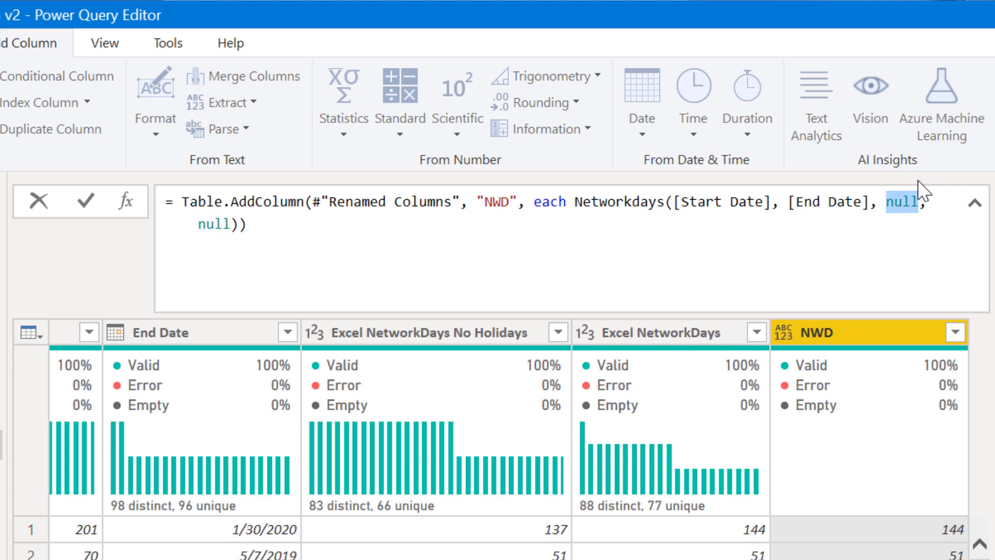
type("Hol")
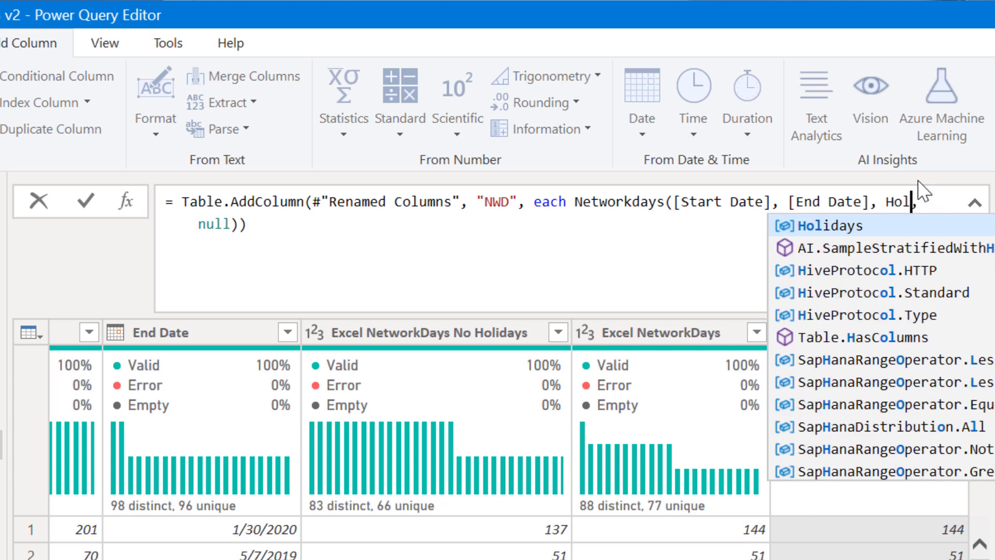
key("Tab")
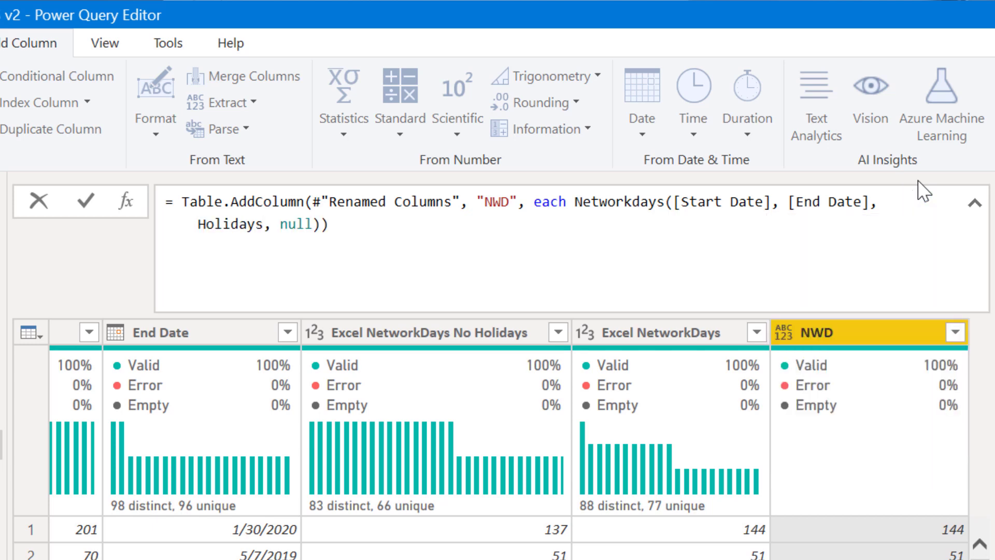
type("[D")
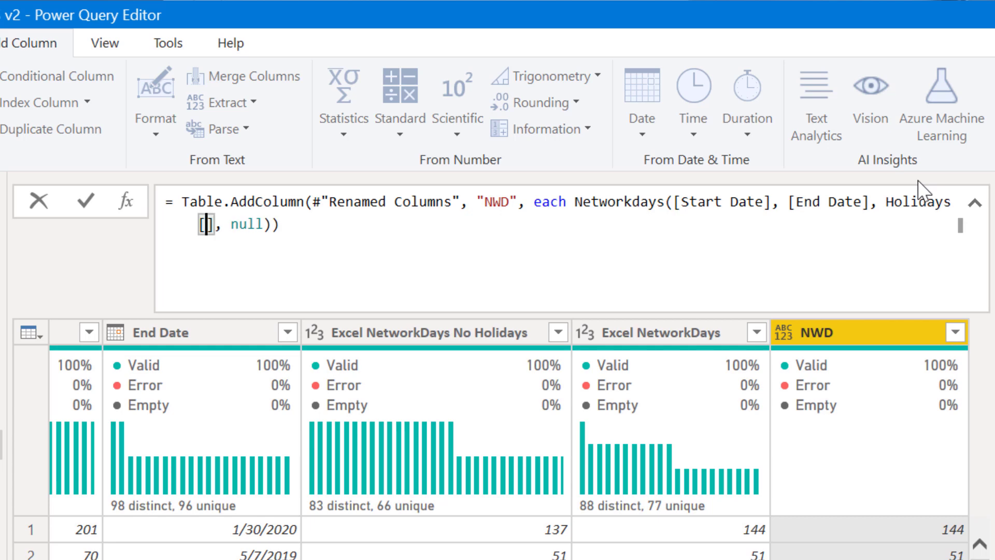
type("ate")
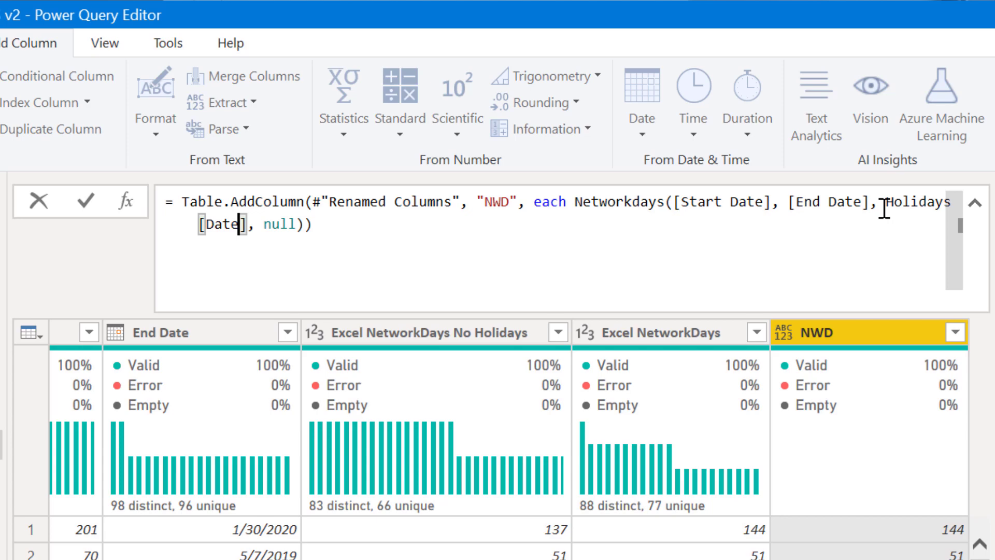
left_click(85, 201)
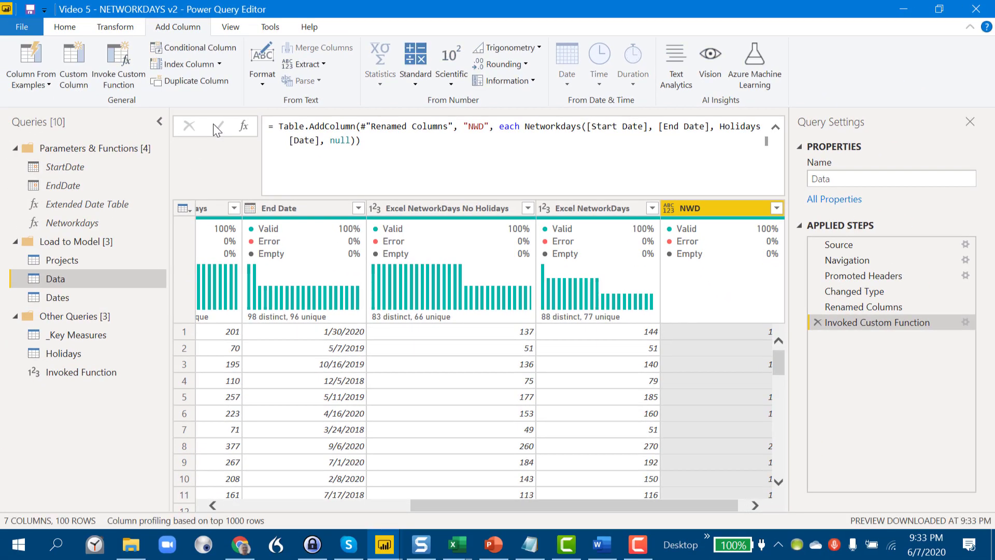
Rename the NWD column header to 'NWD no Hol'
left_click_drag(663, 503, 720, 499)
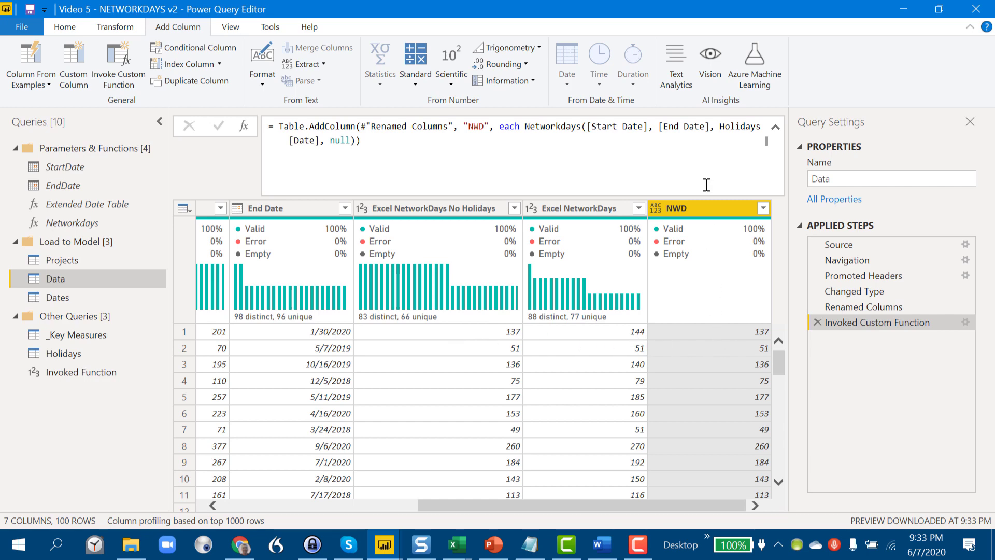
double_click(708, 203)
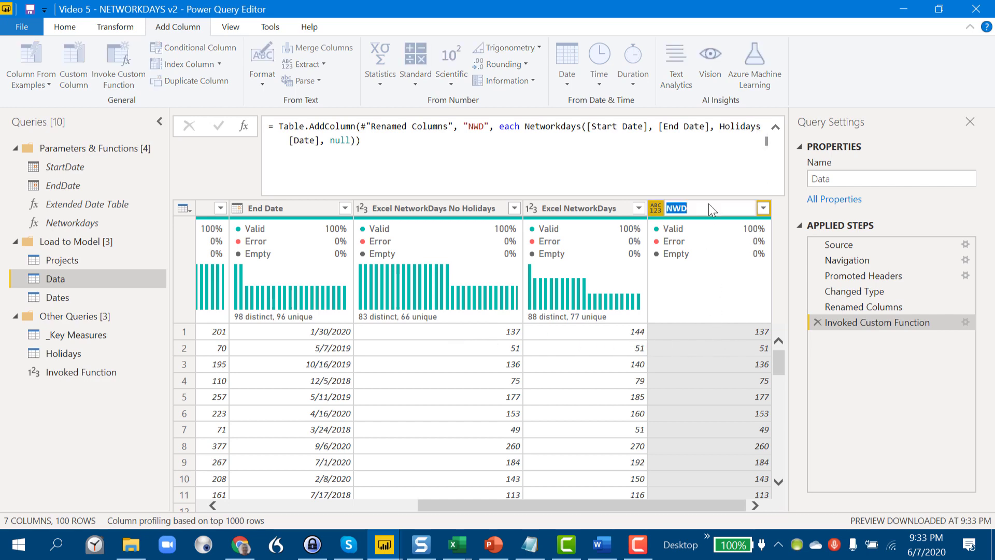
left_click(708, 204)
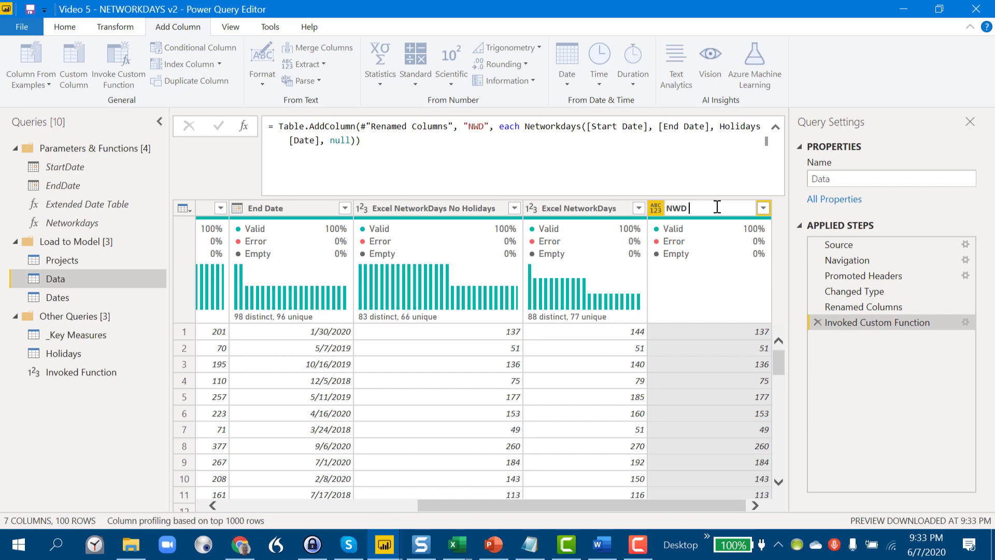
type("no Hol")
key("Return")
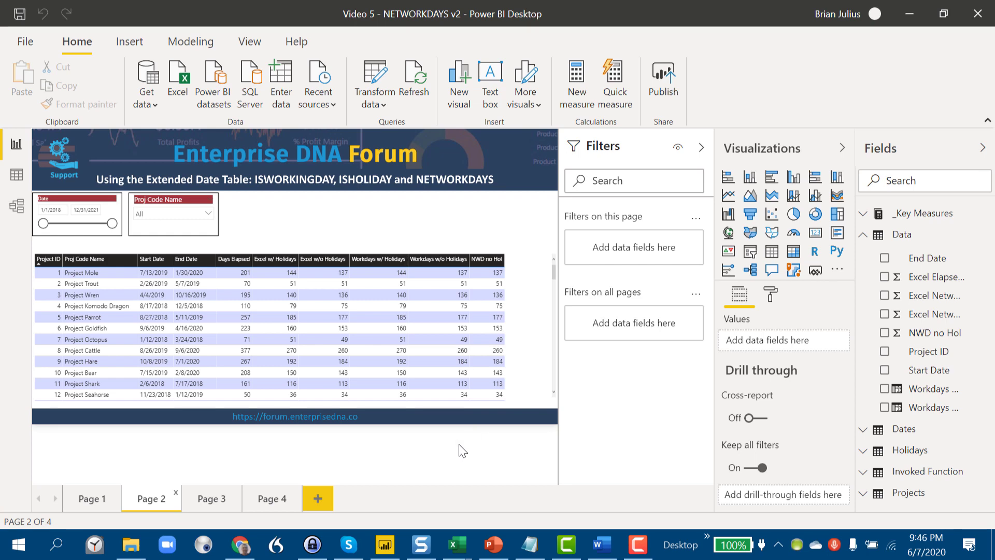
Go to report Page 4, 'The Big Theme' slide with the jazz quote and pork-cuts image
left_click(280, 500)
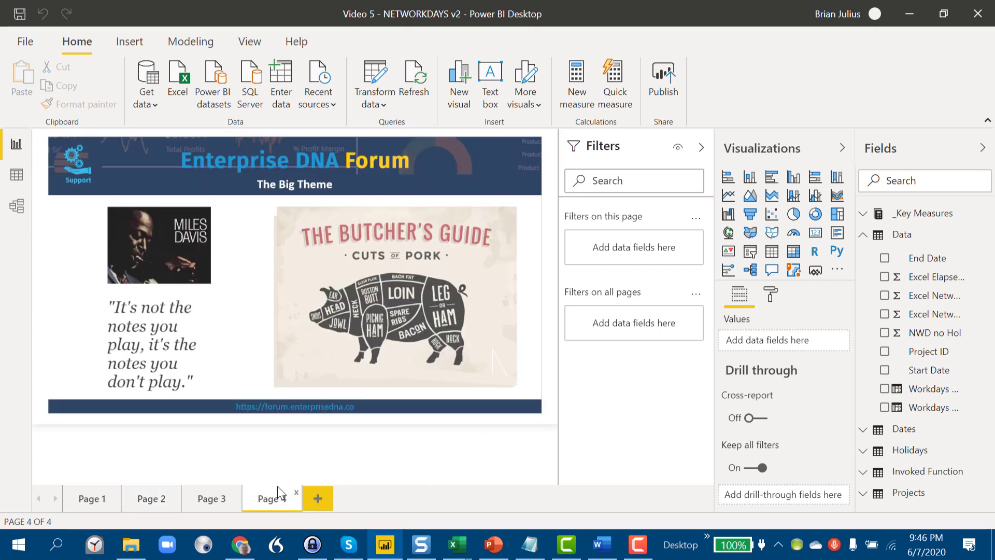